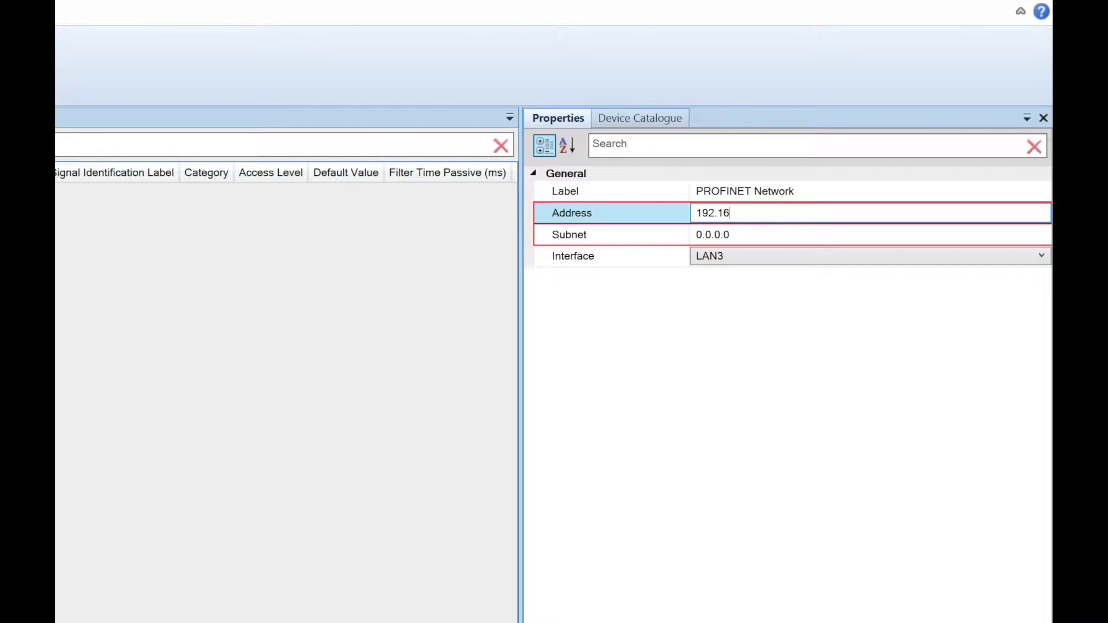
Complete the PROFINET network address as 192.168.102.1 and enter subnet 255.255.255.0.
text(.102.1)
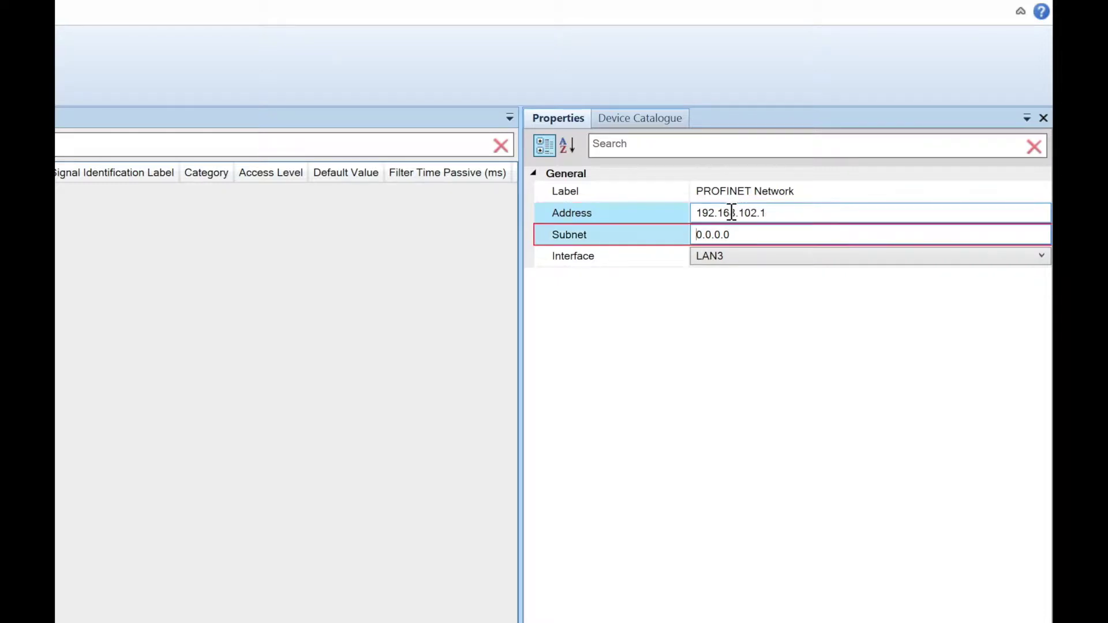
click(746, 234)
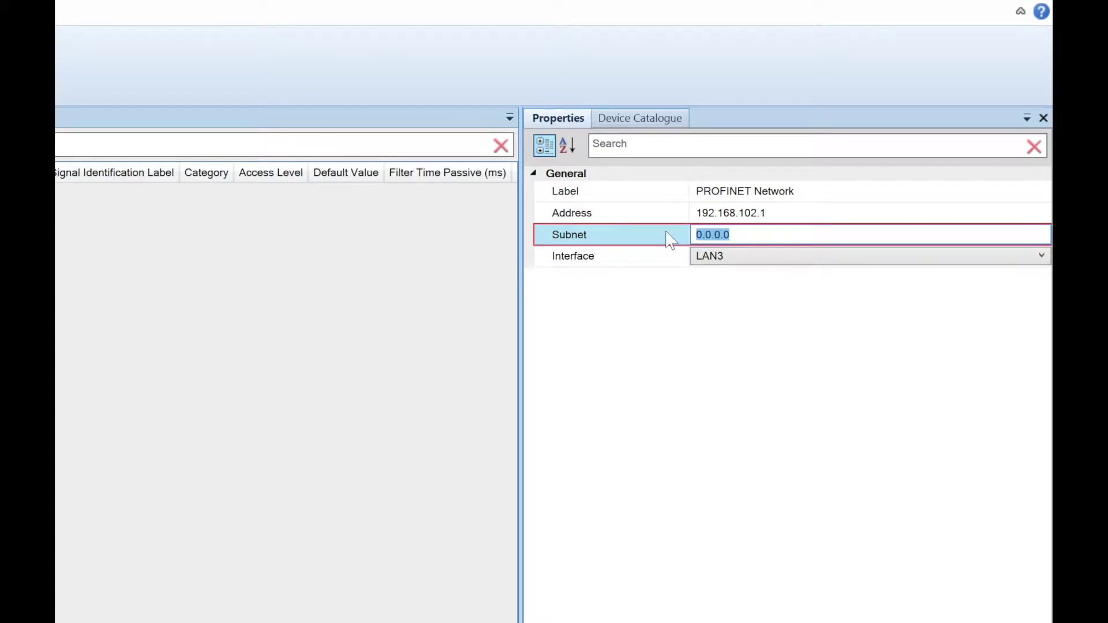
text(255.255.255)
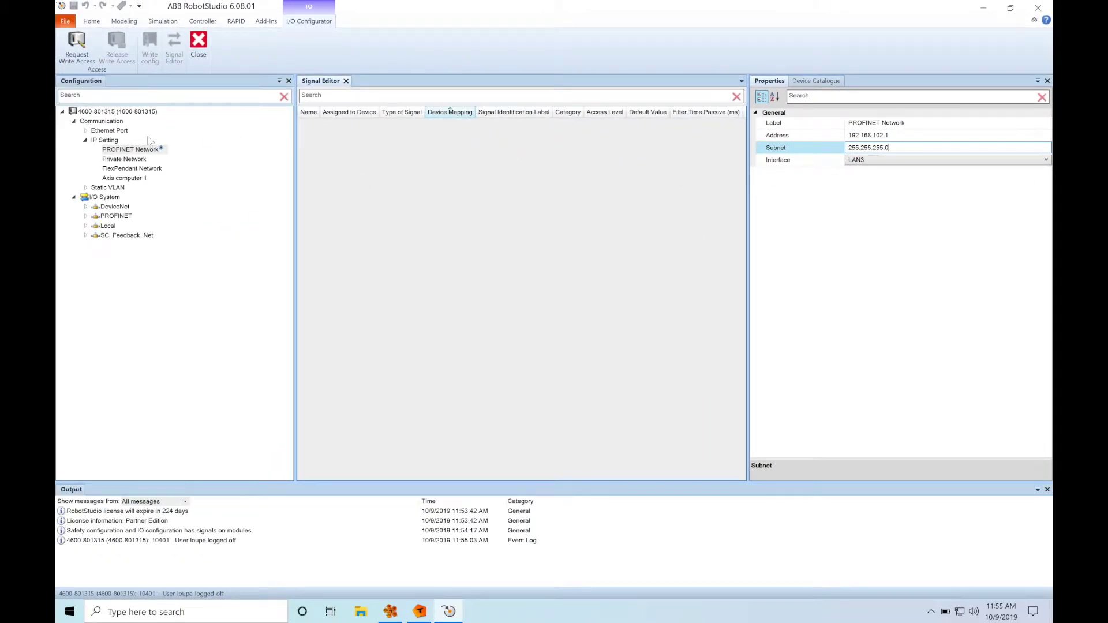
Commit the subnet and import the B&R GSDML-V2.31-BuR-X20IF10E3_1 file, dismissing the already-imported warning.
click(105, 198)
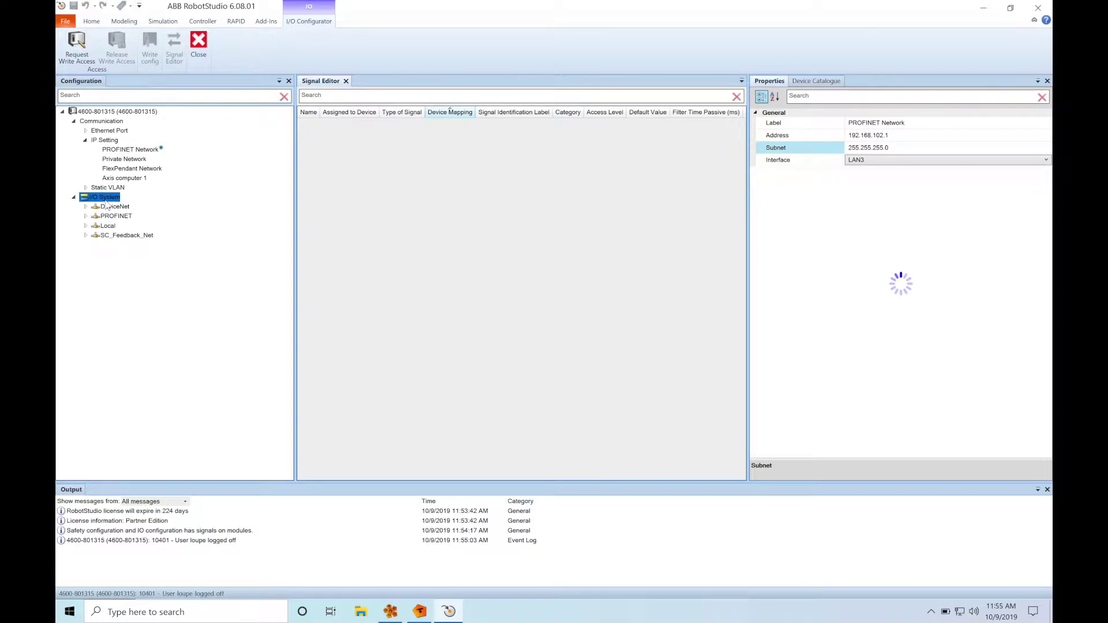
click(112, 216)
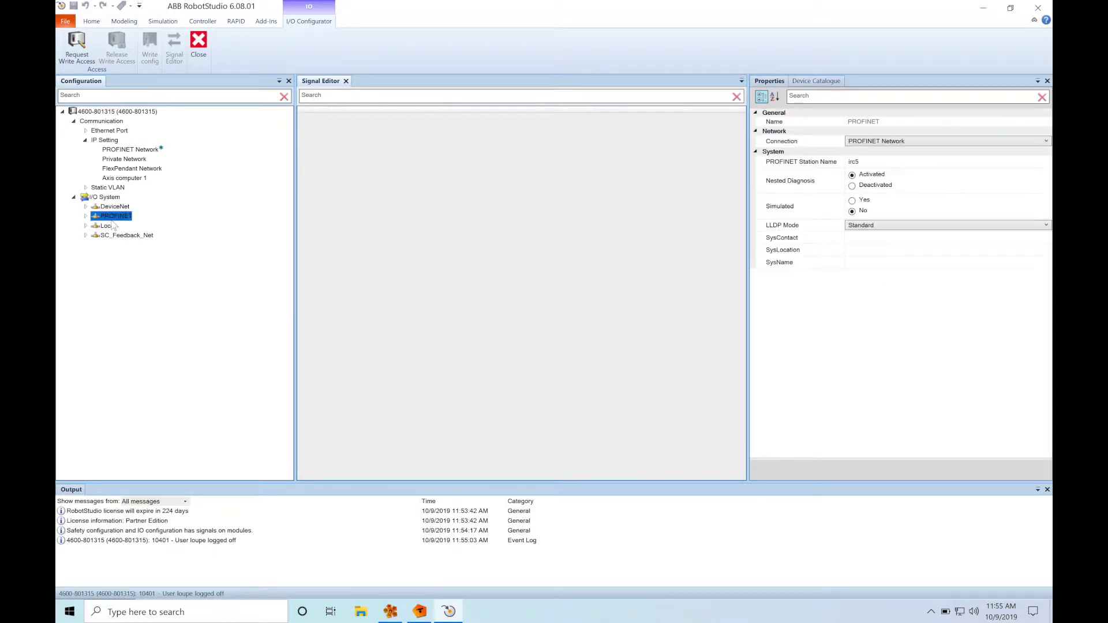
right_click(113, 217)
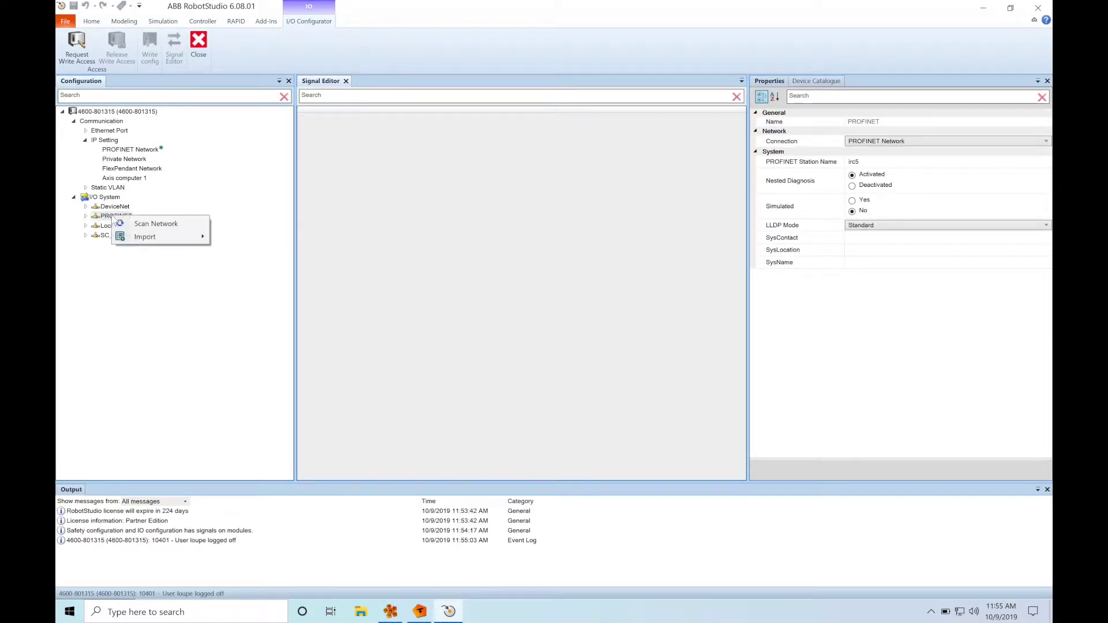
mouse_move(131, 237)
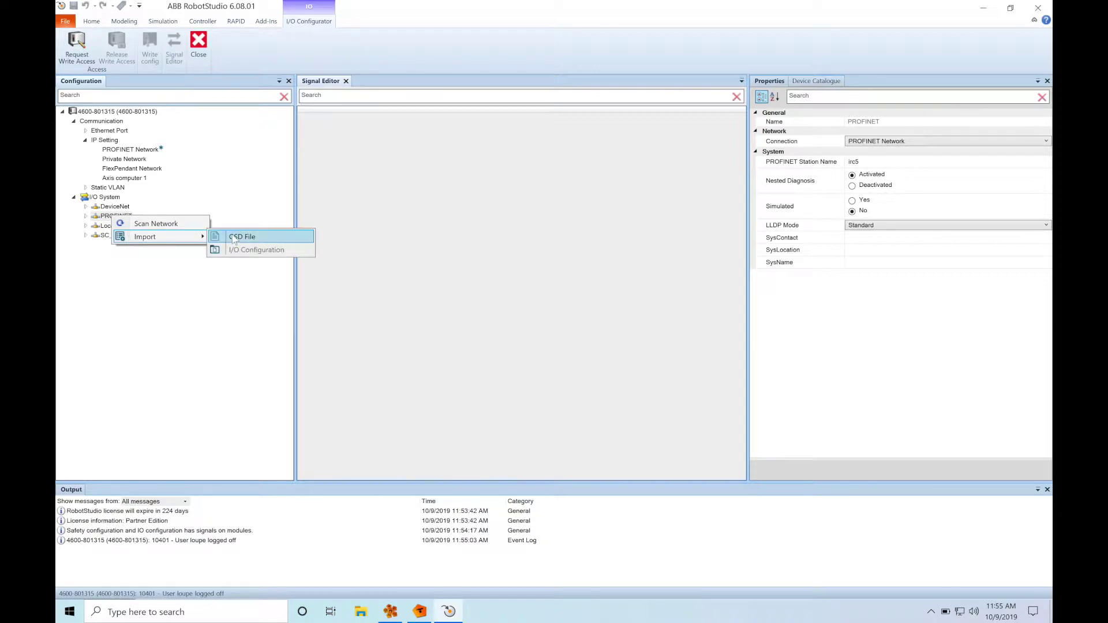
click(251, 237)
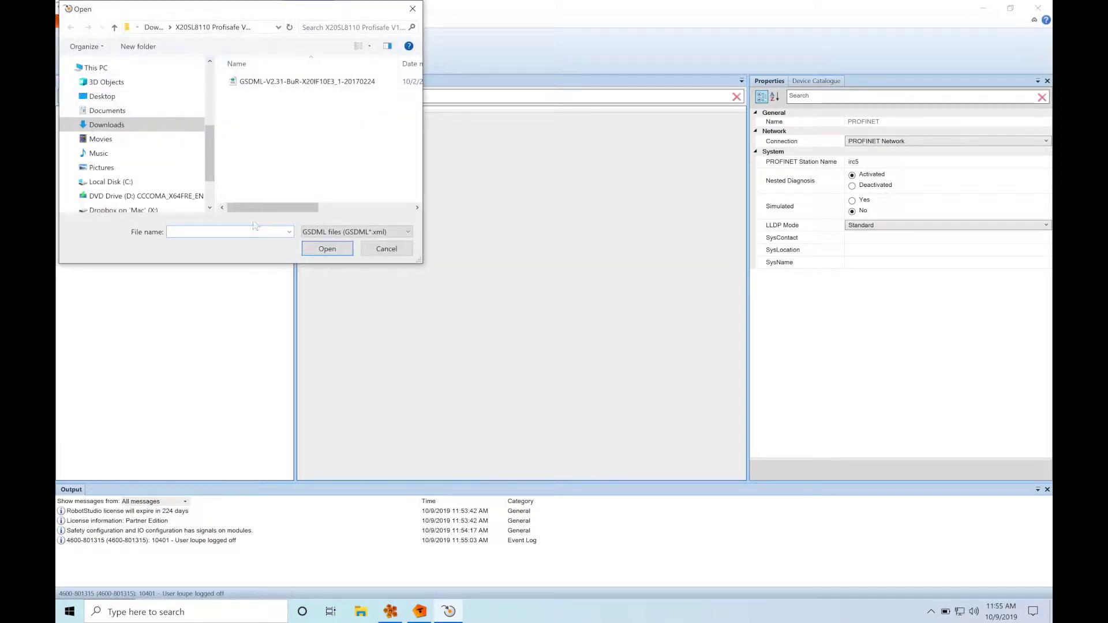
click(300, 83)
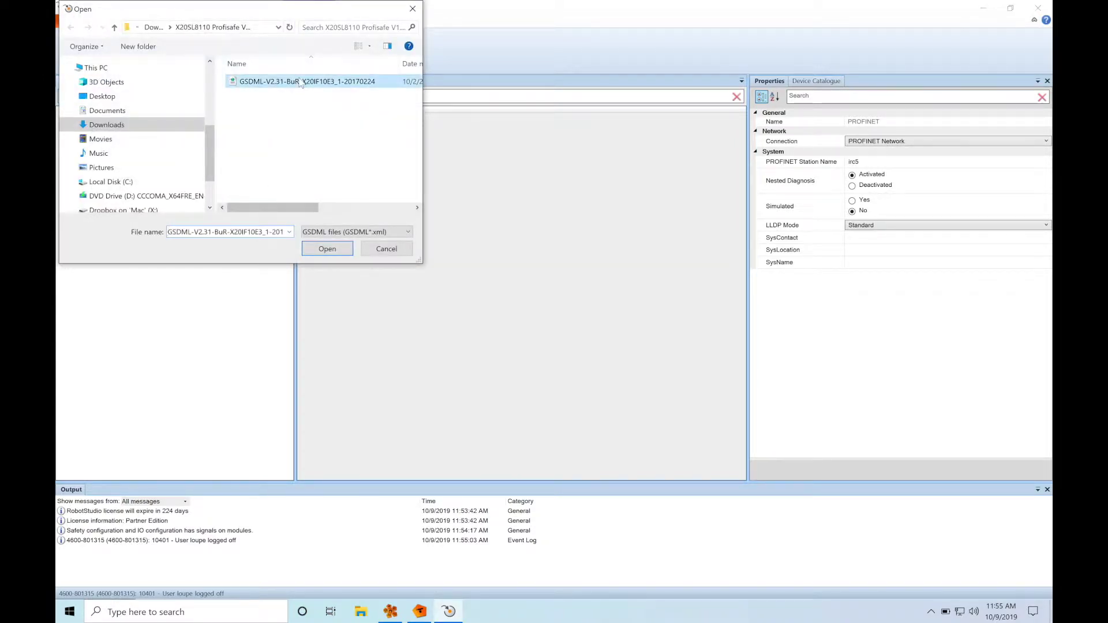
click(328, 248)
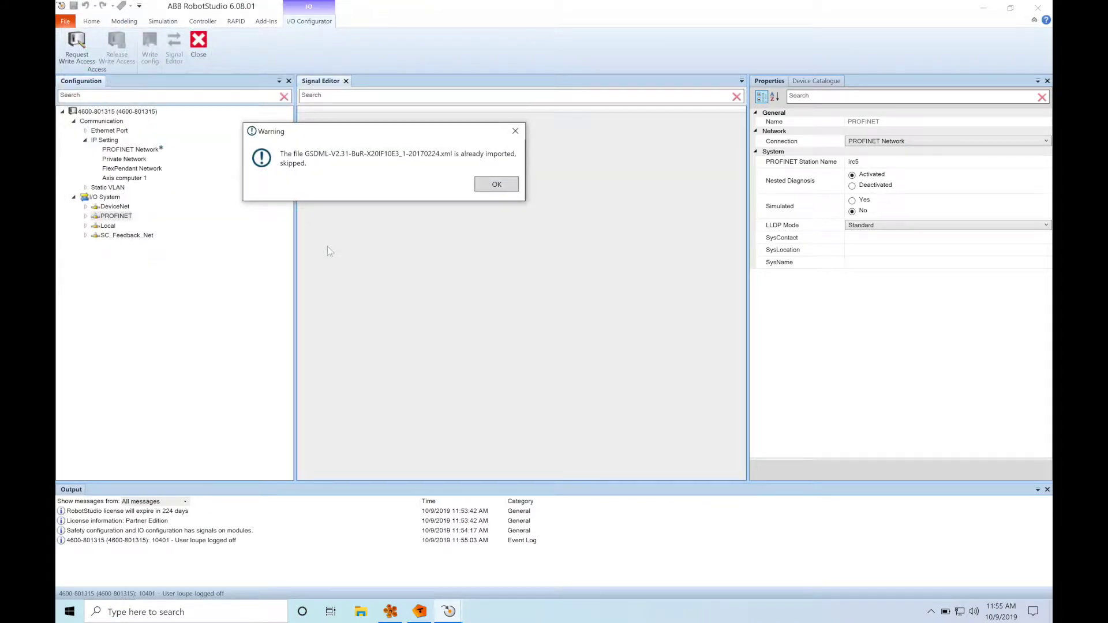
click(492, 186)
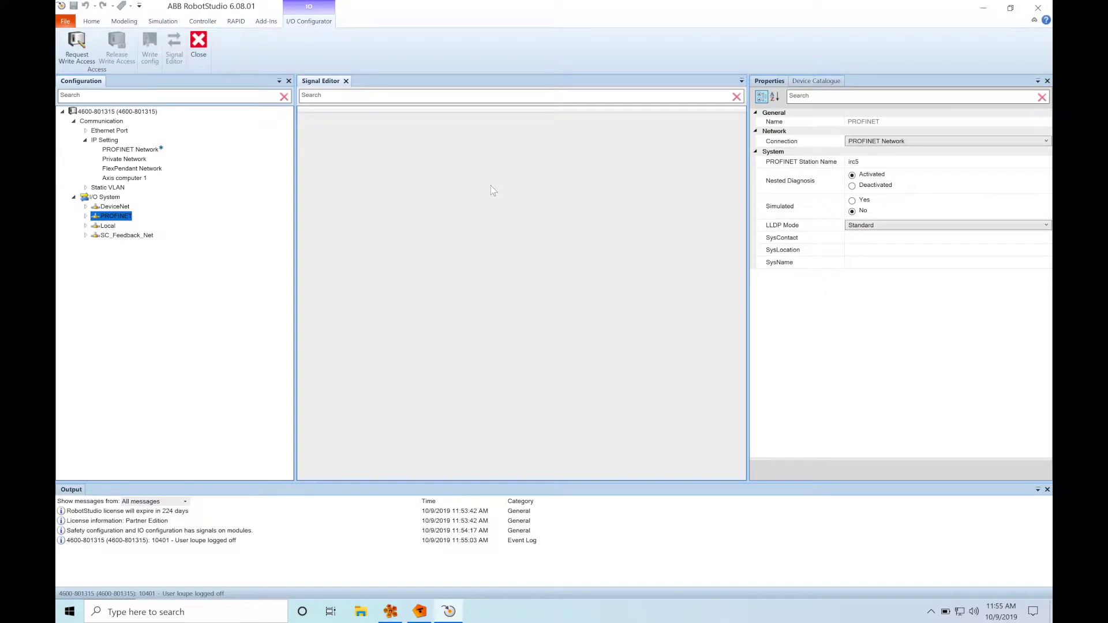
Add the X20IF10E3-1_SAFE_NETX V1.3.x.x device from the Device Catalogue to the PROFINET Controller.
click(85, 216)
click(115, 235)
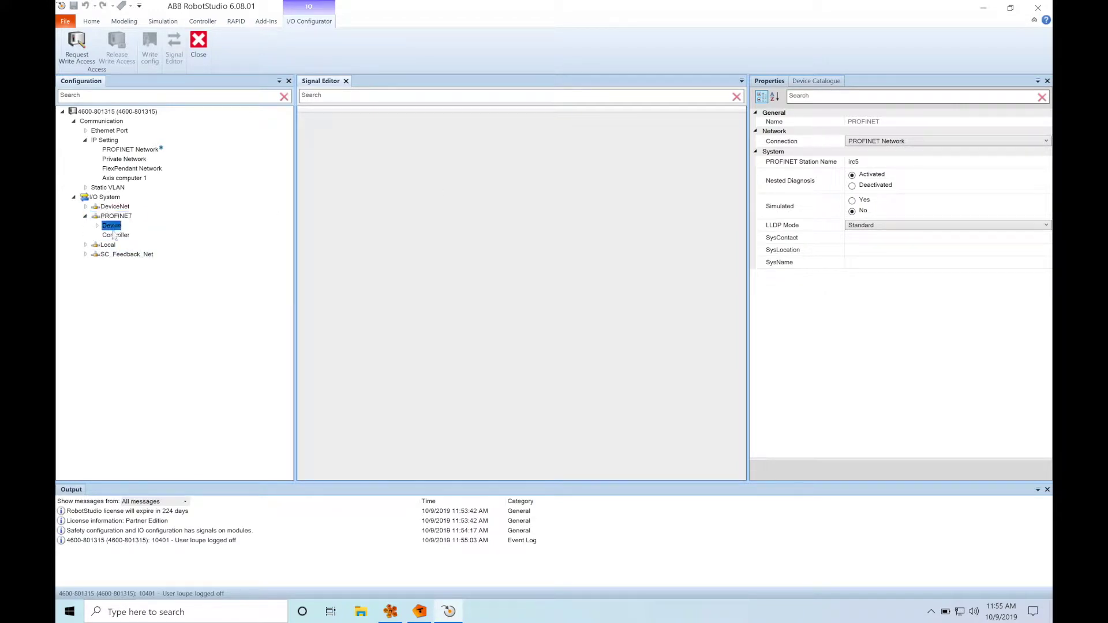
click(824, 81)
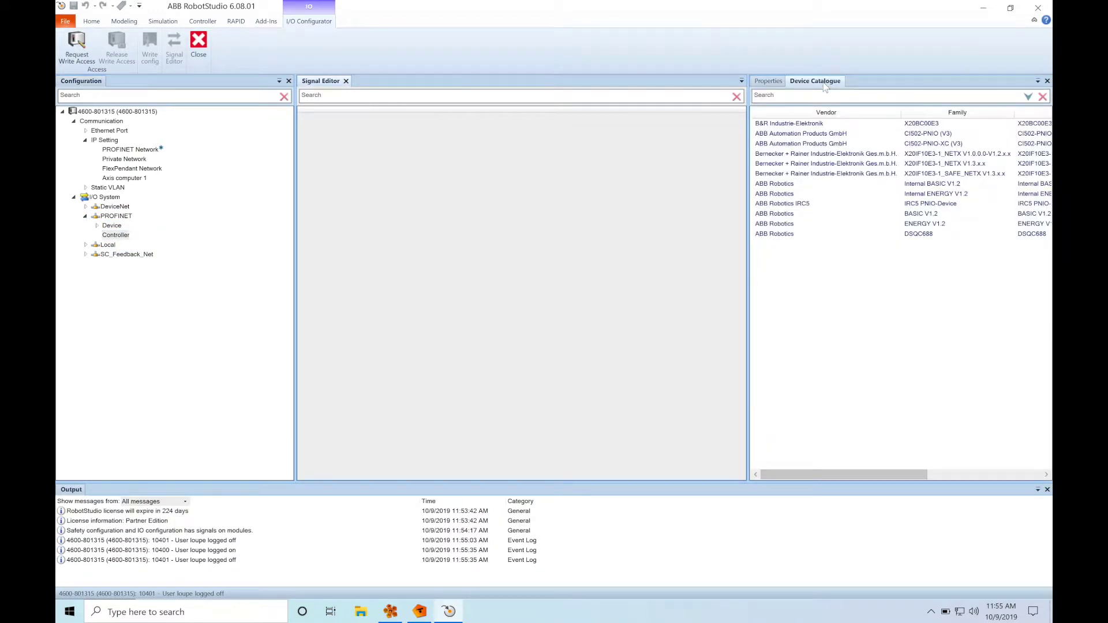
double_click(892, 173)
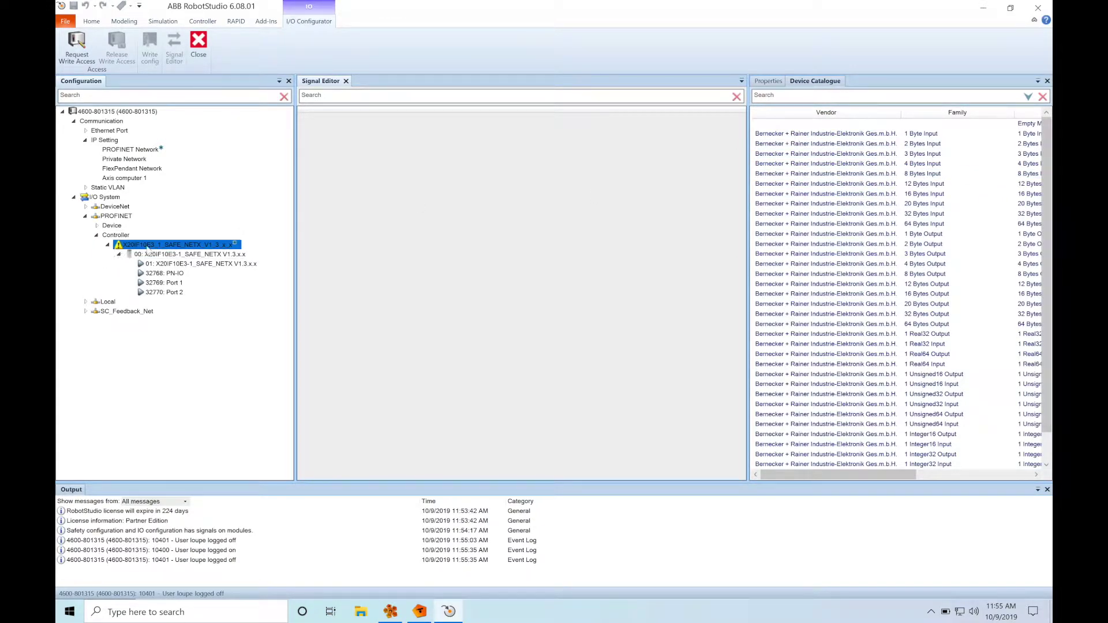
click(761, 83)
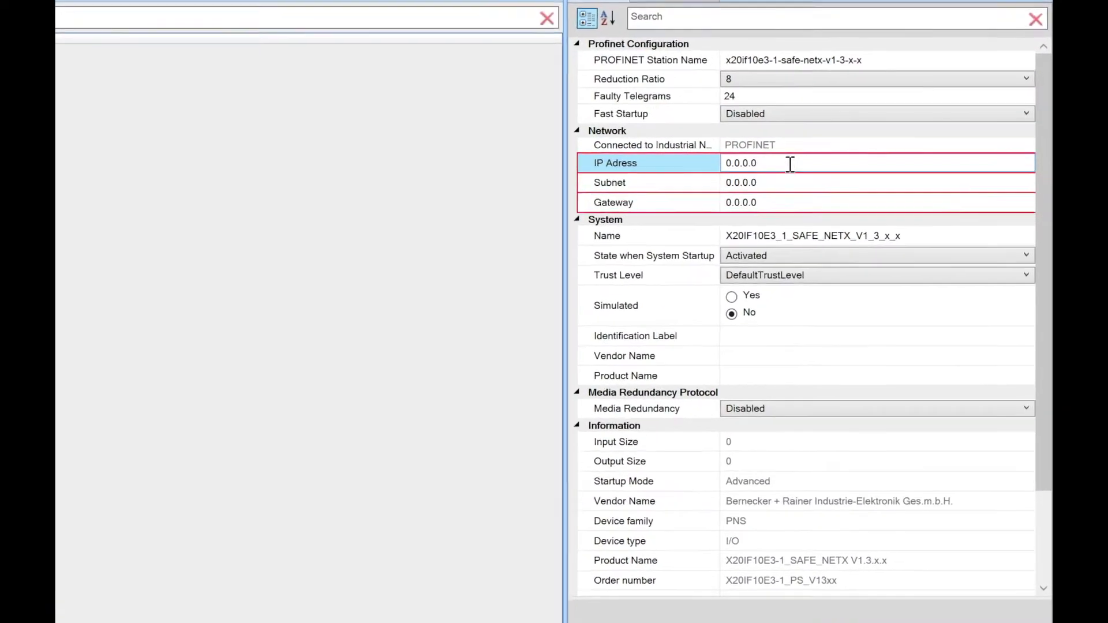
Give the SAFE_NETX device IP 192.168.102.3, subnet 255.255.255.0 and gateway 192.168.102.1.
click(877, 186)
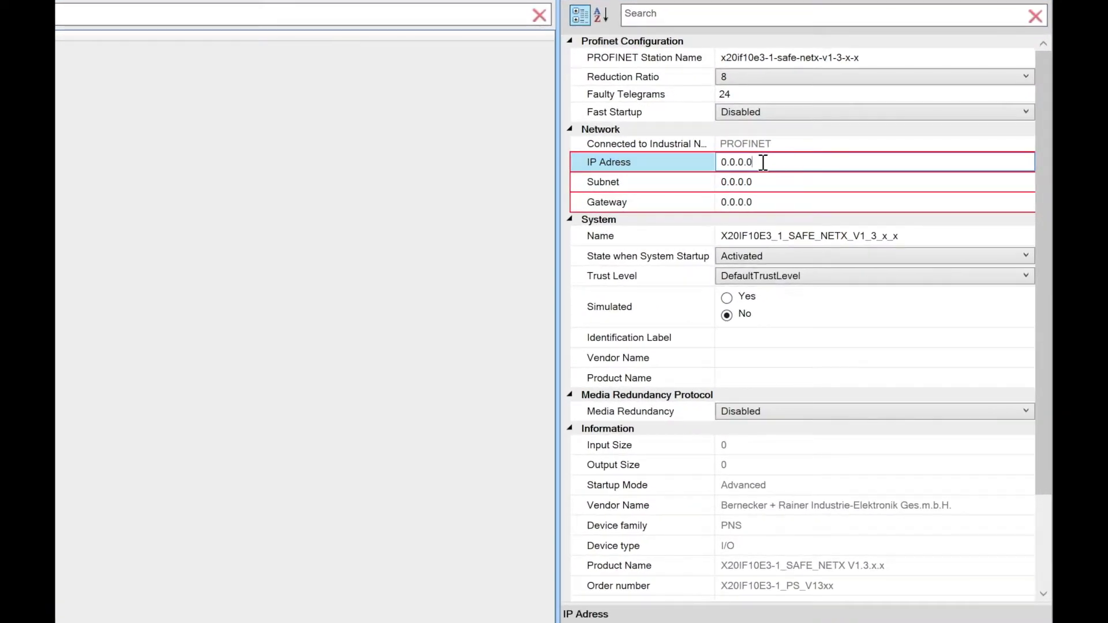
drag(763, 163, 709, 168)
text(192.168.102.3)
click(762, 181)
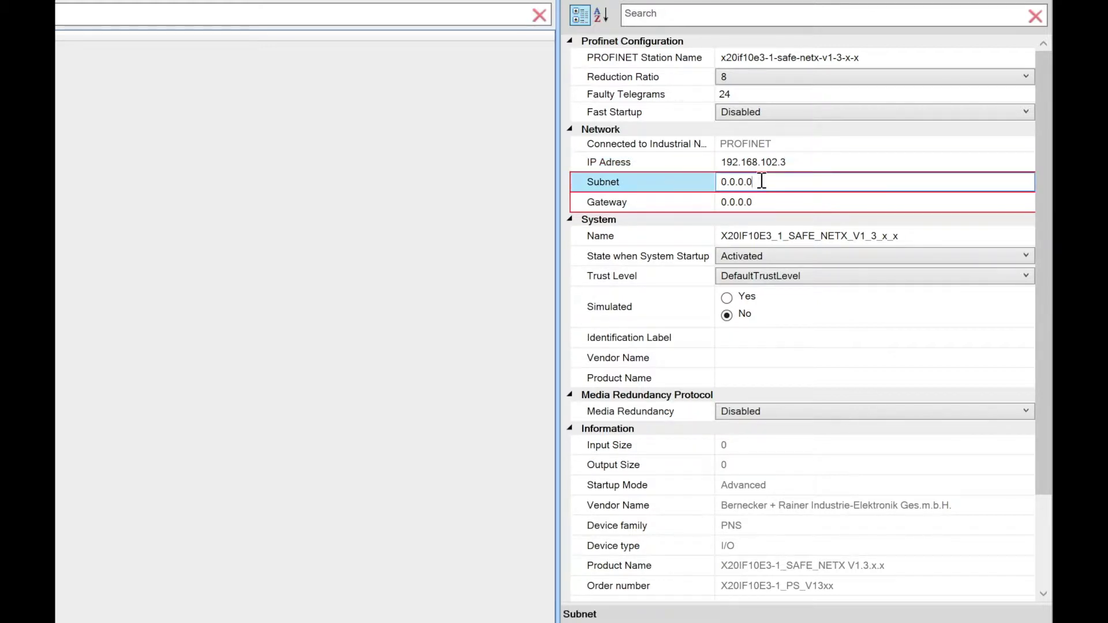
drag(762, 181, 711, 180)
text(255.255.255.0)
click(756, 202)
drag(763, 202, 723, 202)
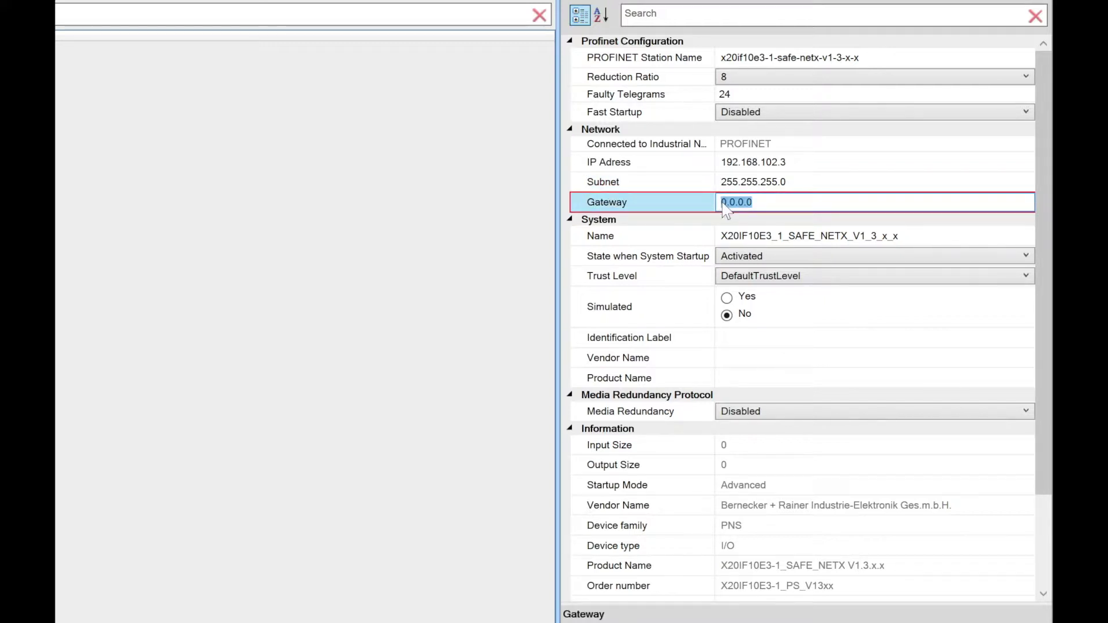
text(192.168.102.1)
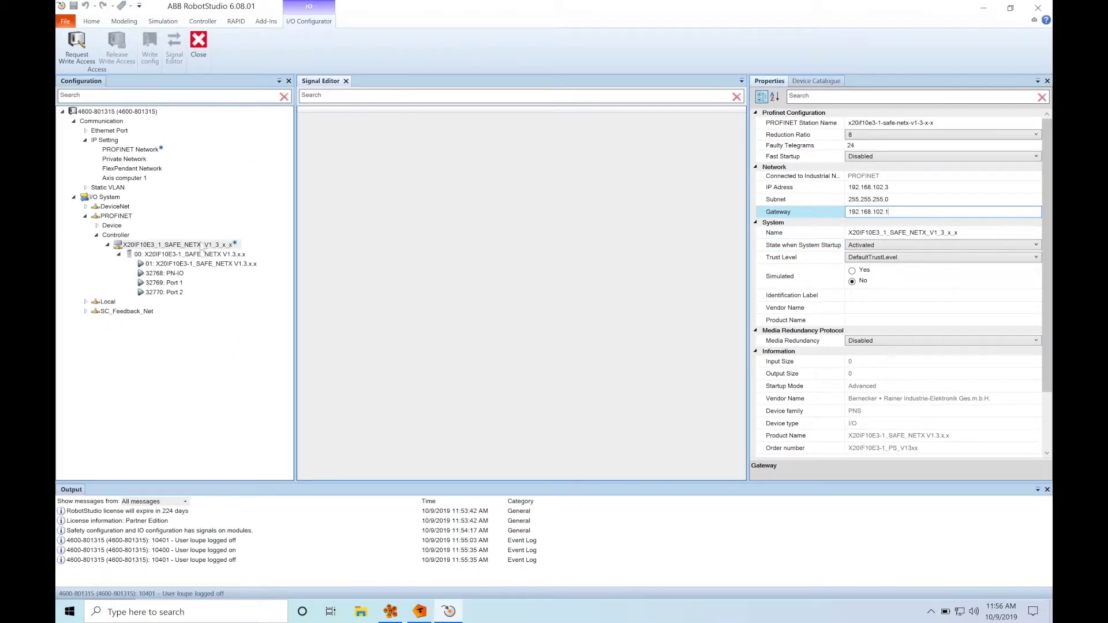
click(184, 256)
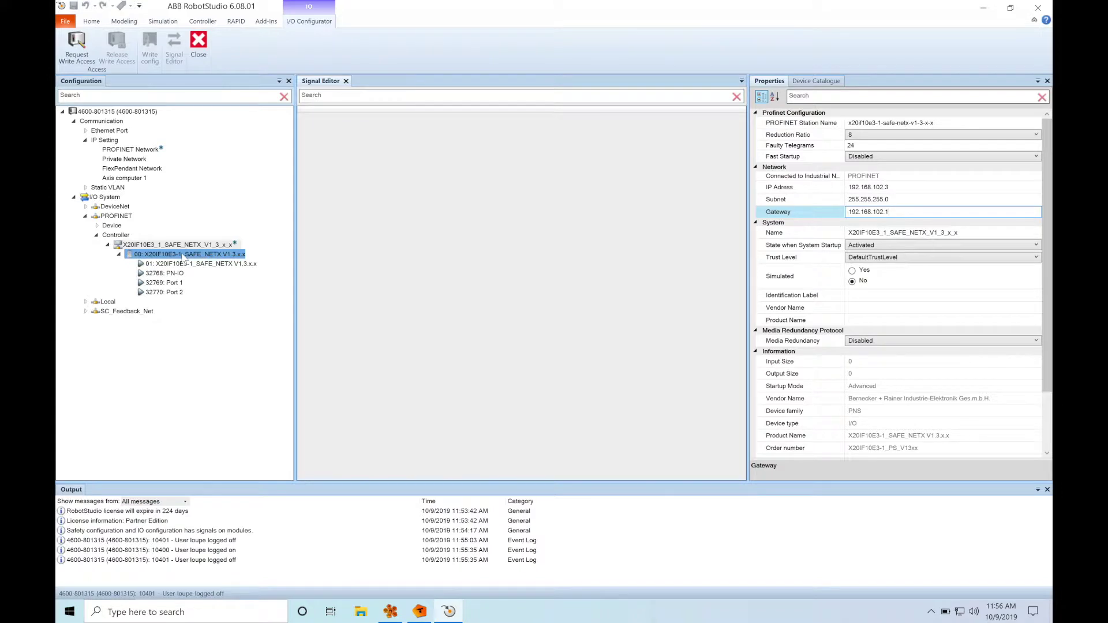
Add the PS_4BYTE_1INT_IO_Safe24 safety module to the SAFE_NETX device from the catalogue.
click(176, 245)
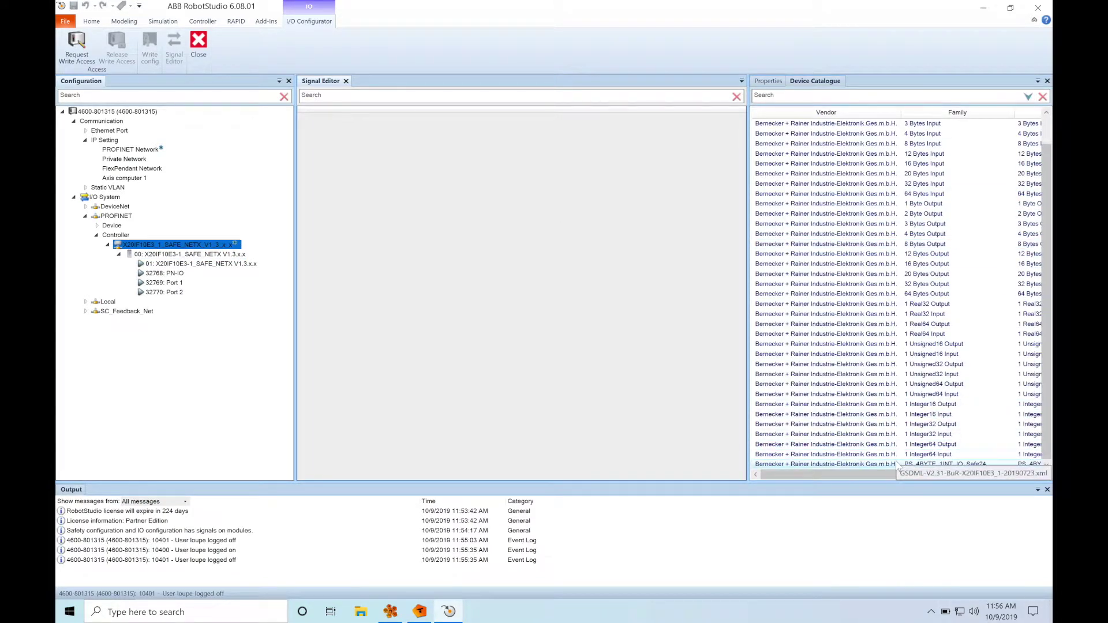
double_click(908, 465)
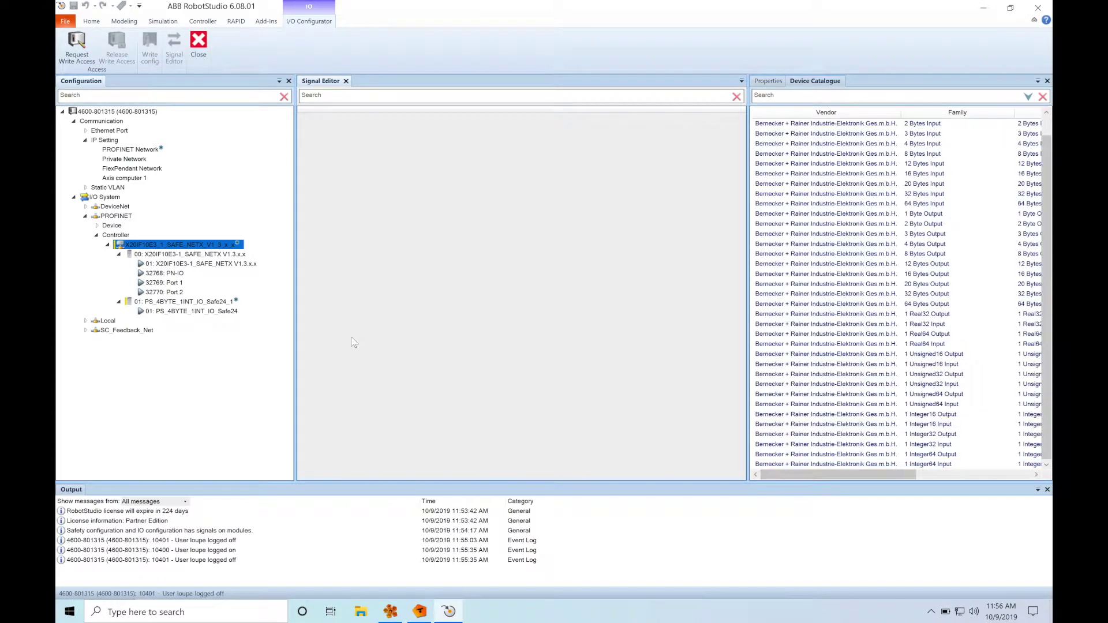
click(166, 311)
click(173, 301)
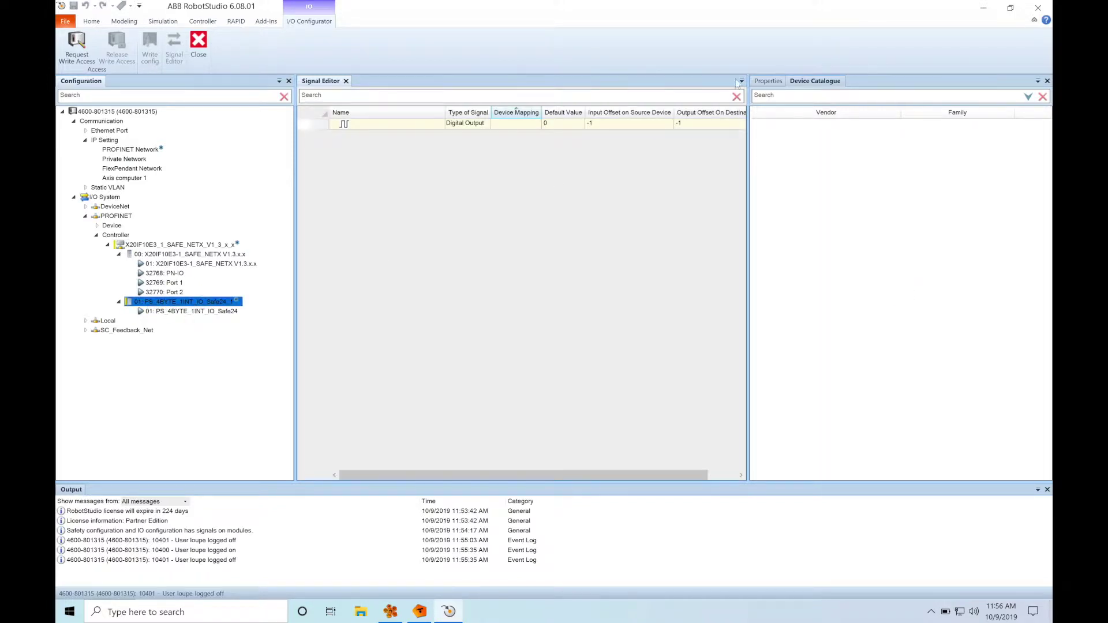
click(767, 82)
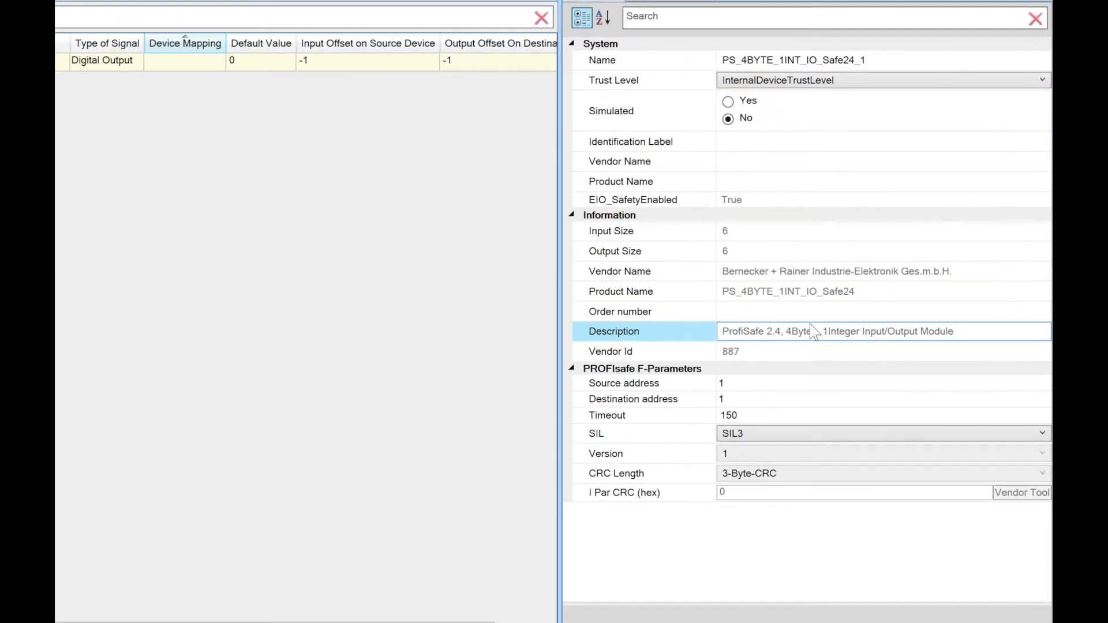
Set the safety module's PROFIsafe destination address to 10 and its safety level to SIL2.
click(766, 384)
click(753, 398)
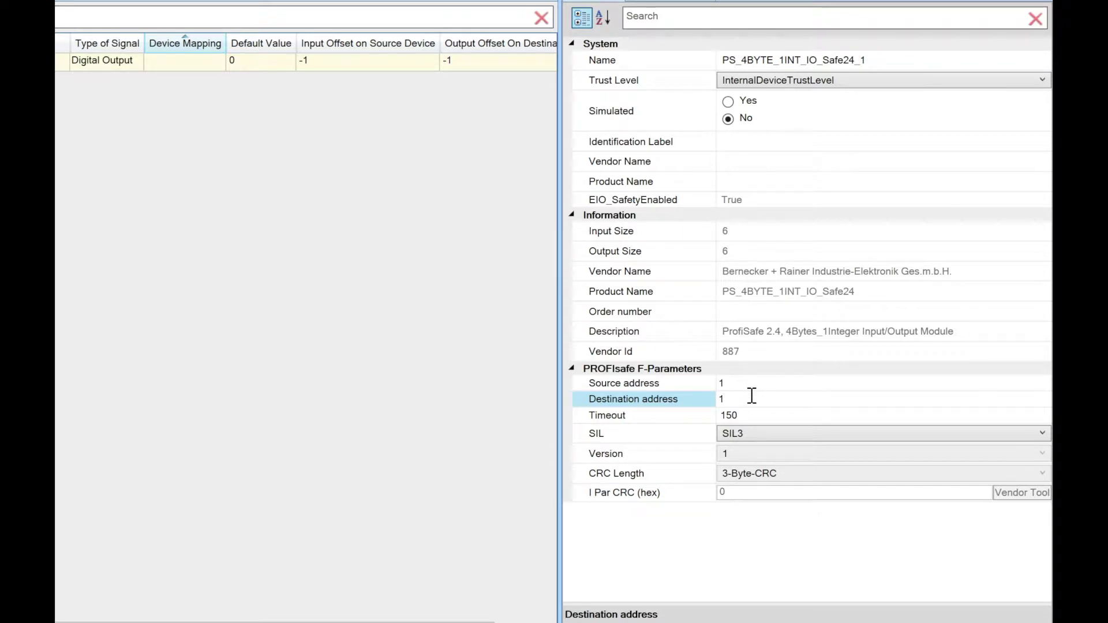
text(0)
click(822, 428)
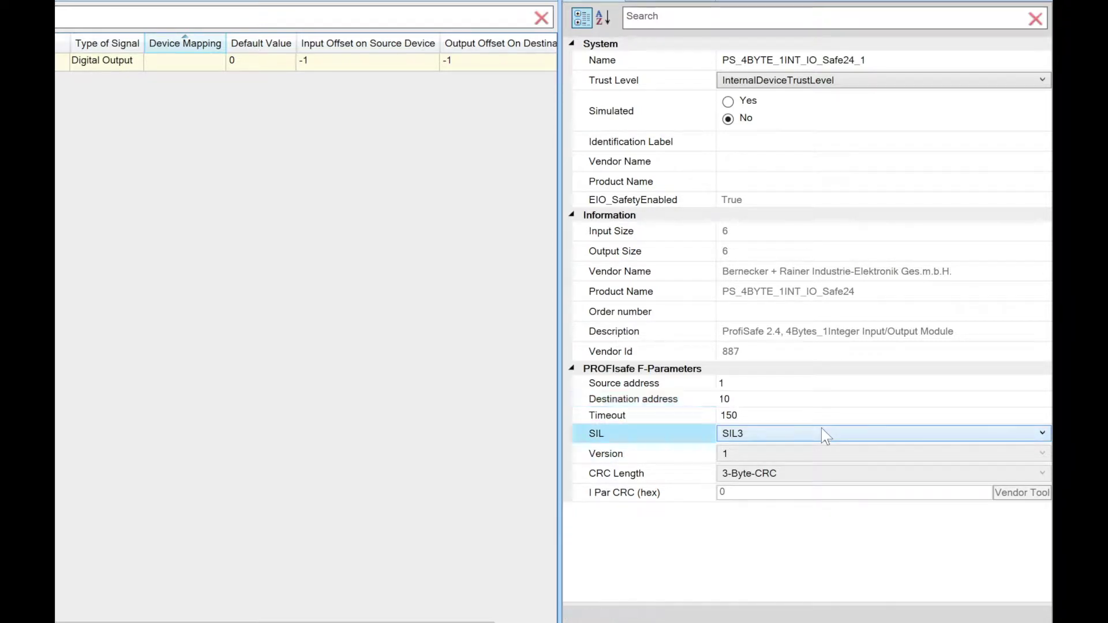
click(820, 435)
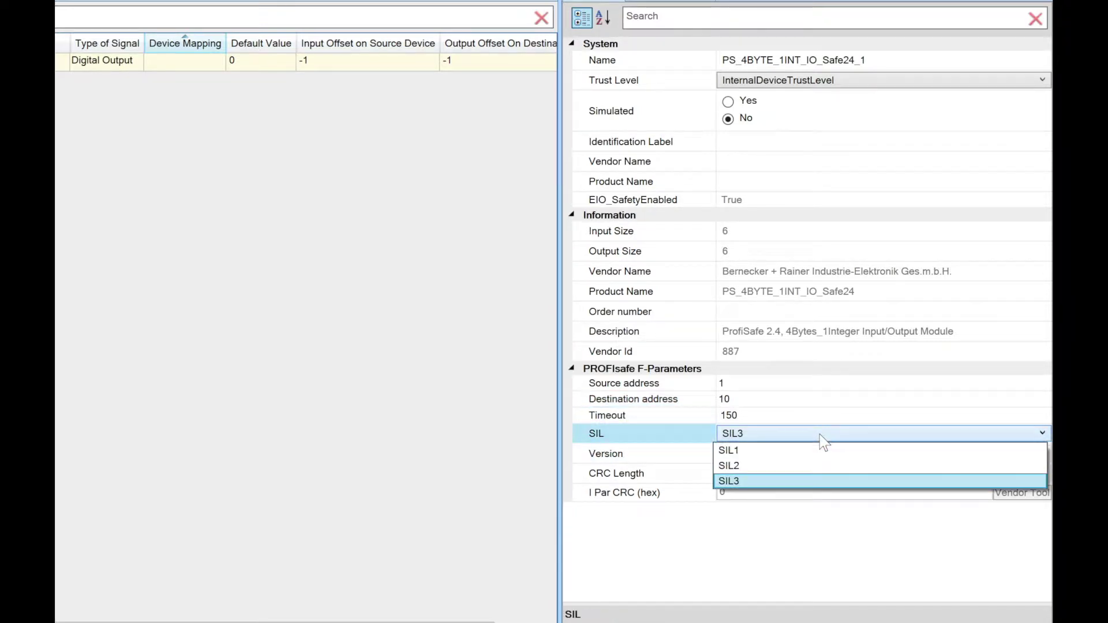
click(802, 466)
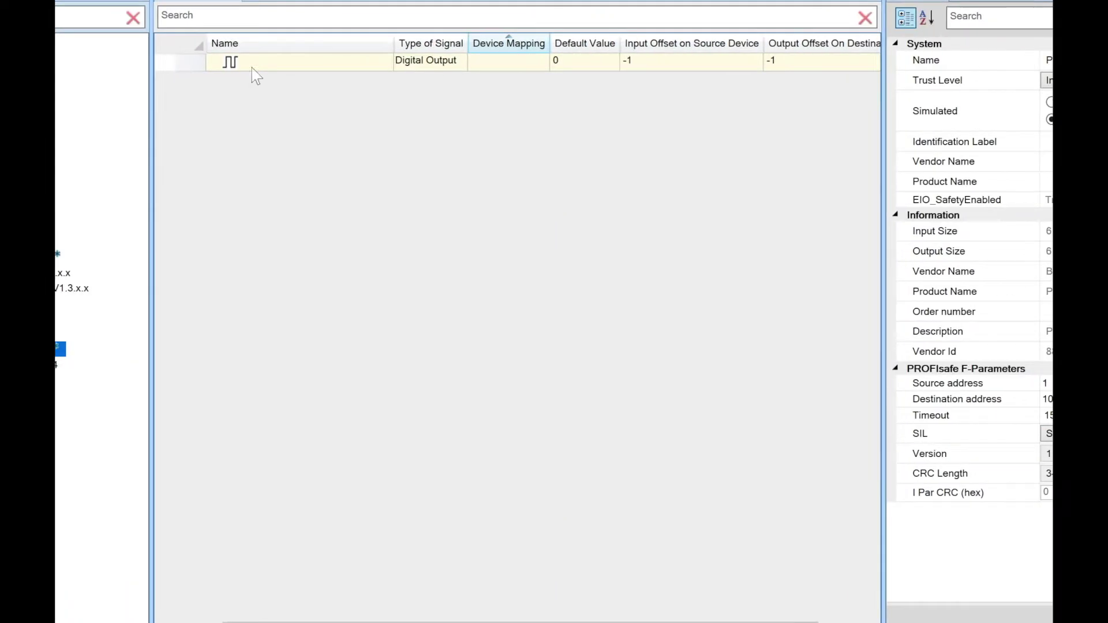
Add signal sdi0 as a Digital Input on the safe module.
click(400, 62)
click(372, 60)
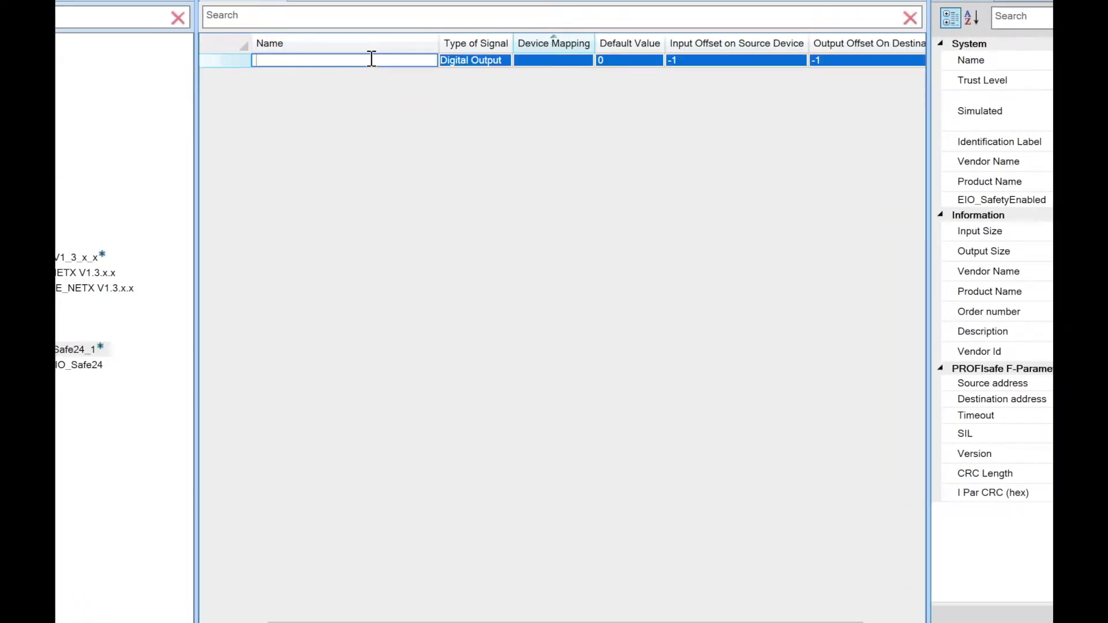
text(sdi0)
key(Return)
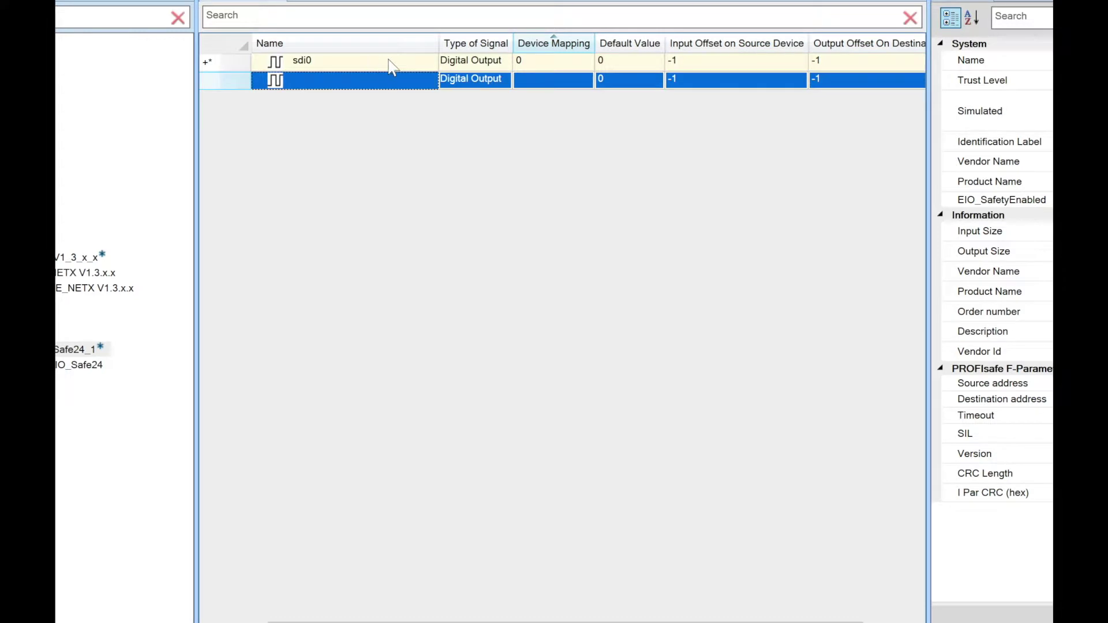
click(464, 65)
click(491, 80)
click(491, 79)
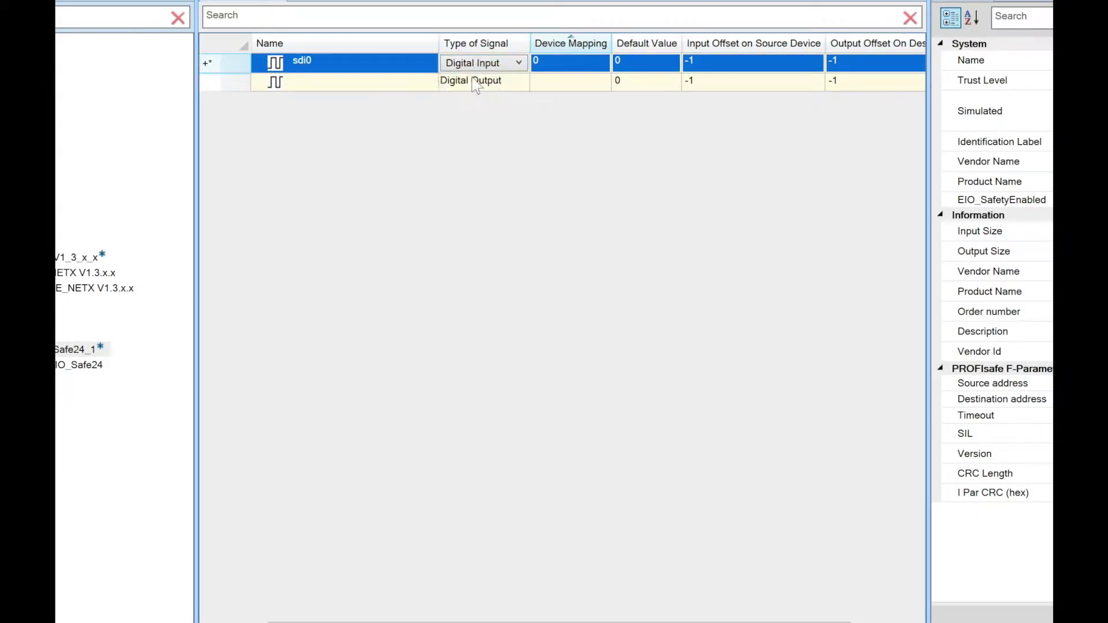
click(371, 81)
Add signal sdi1 as a Digital Input and request write access to the controller.
click(368, 81)
text(sd)
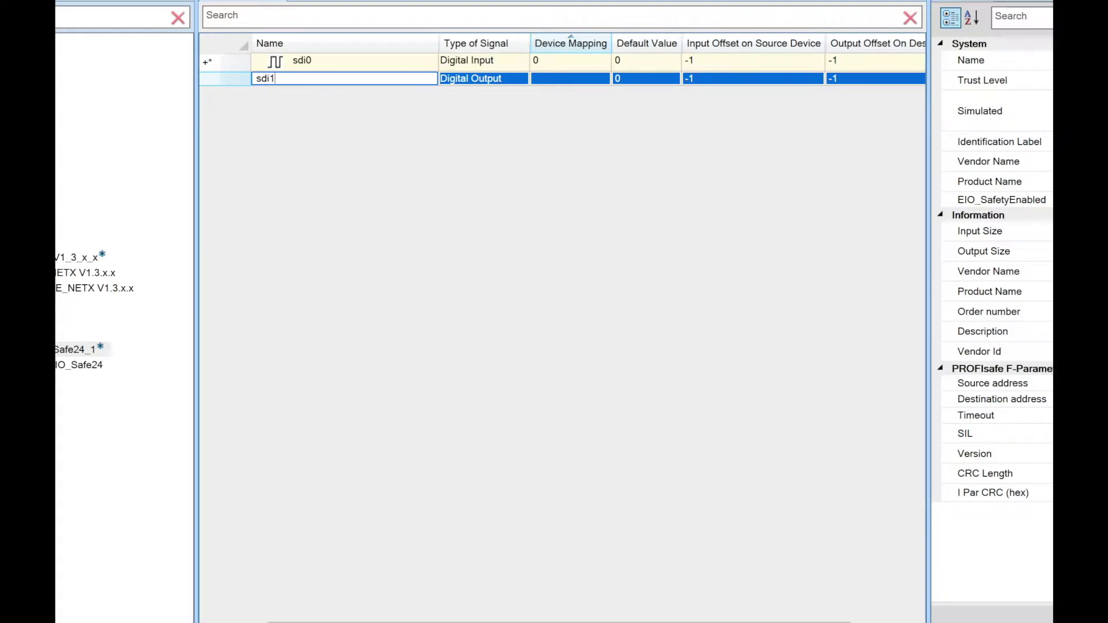
text(i1)
click(473, 79)
click(482, 83)
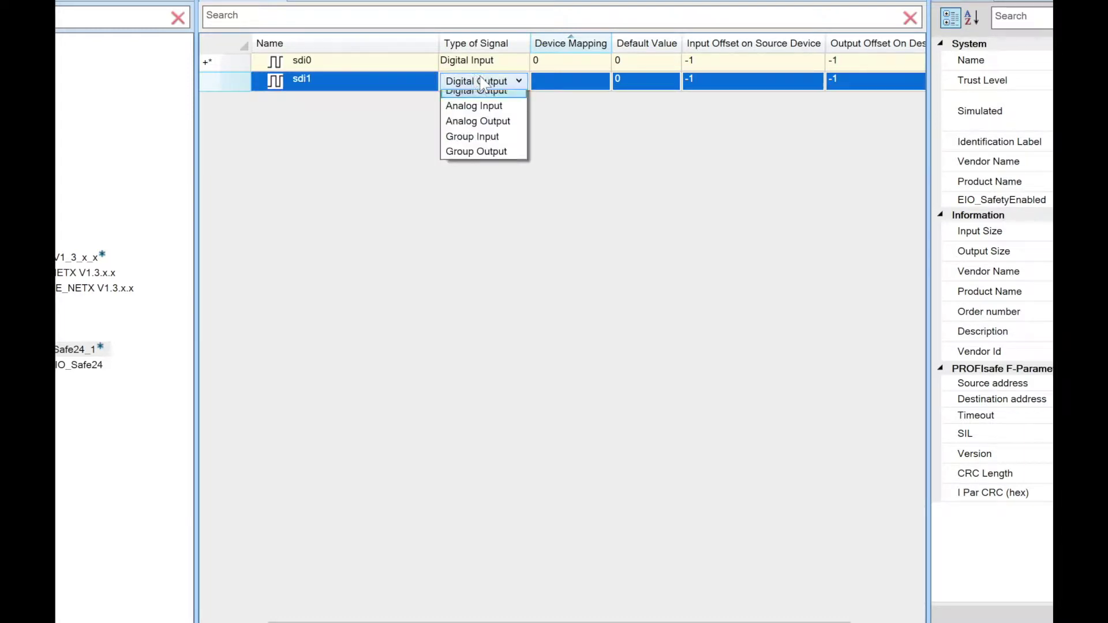
click(481, 99)
click(479, 124)
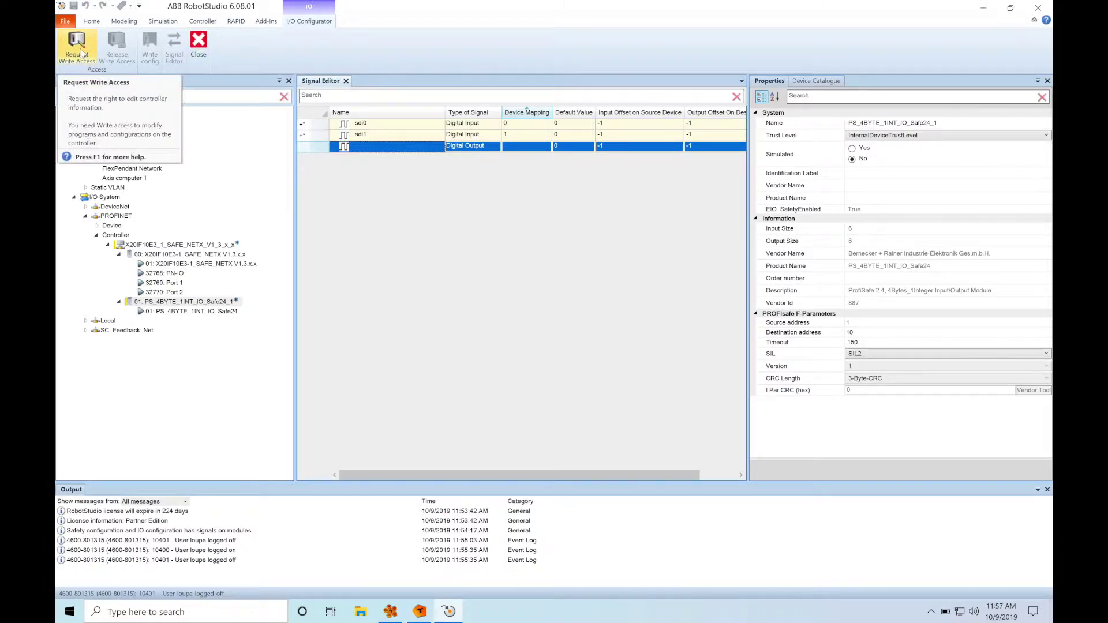
click(81, 51)
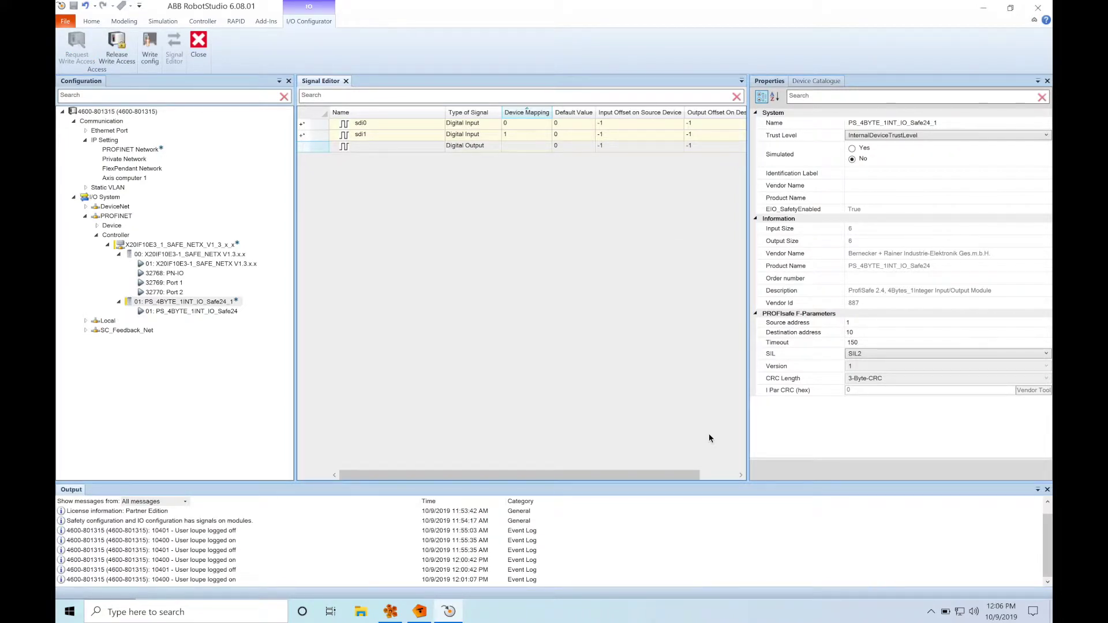
click(207, 21)
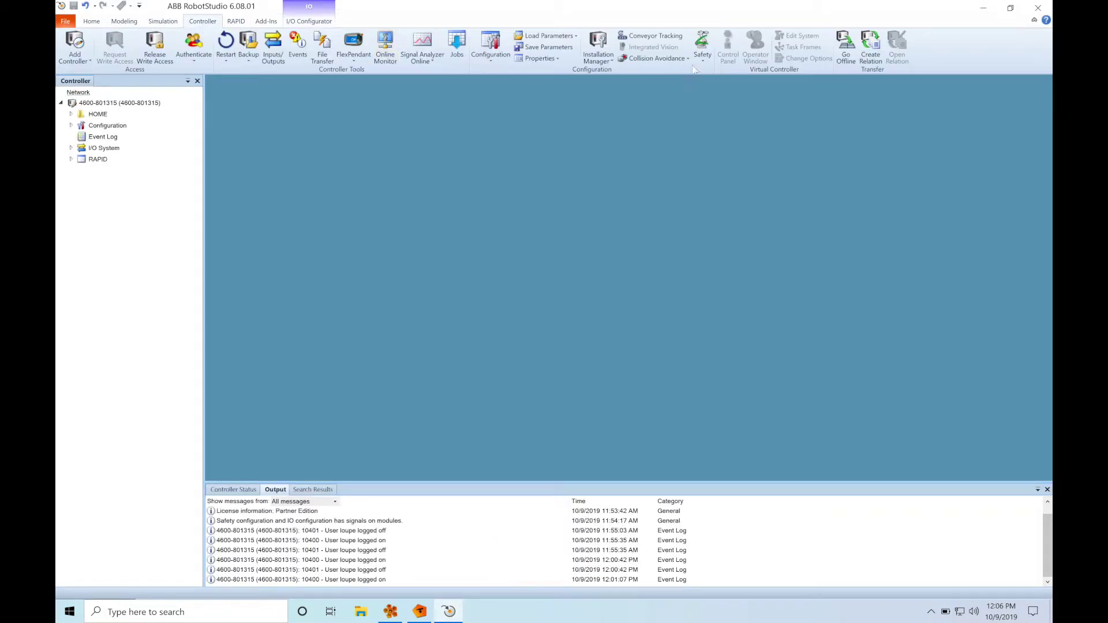
In Visual SafeMove, add a new stop configuration named Cat1EStop.
click(703, 51)
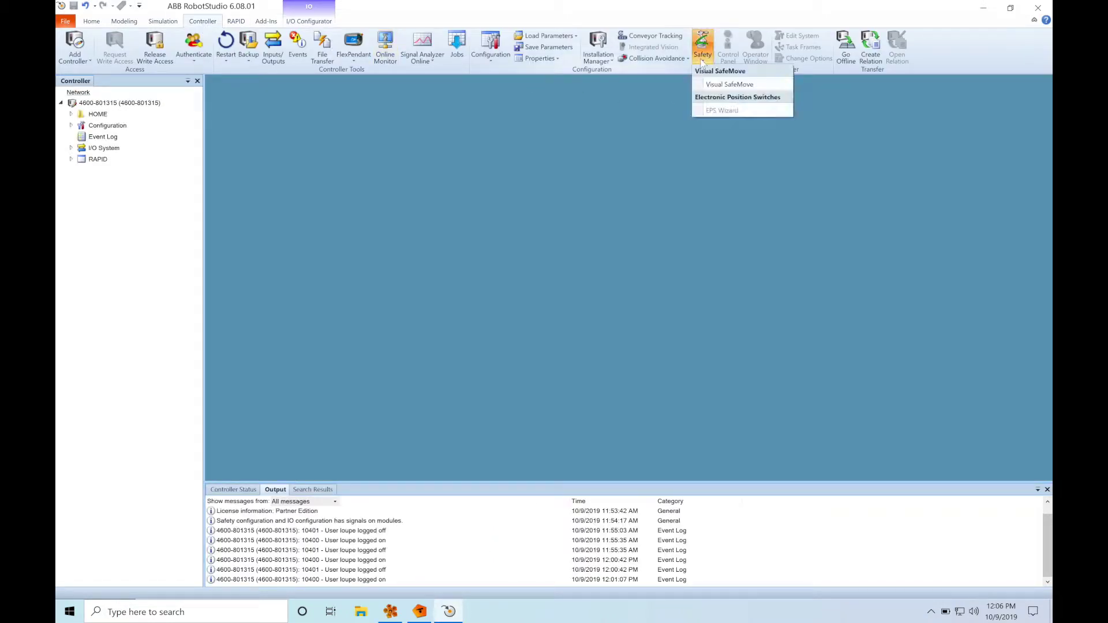
click(725, 85)
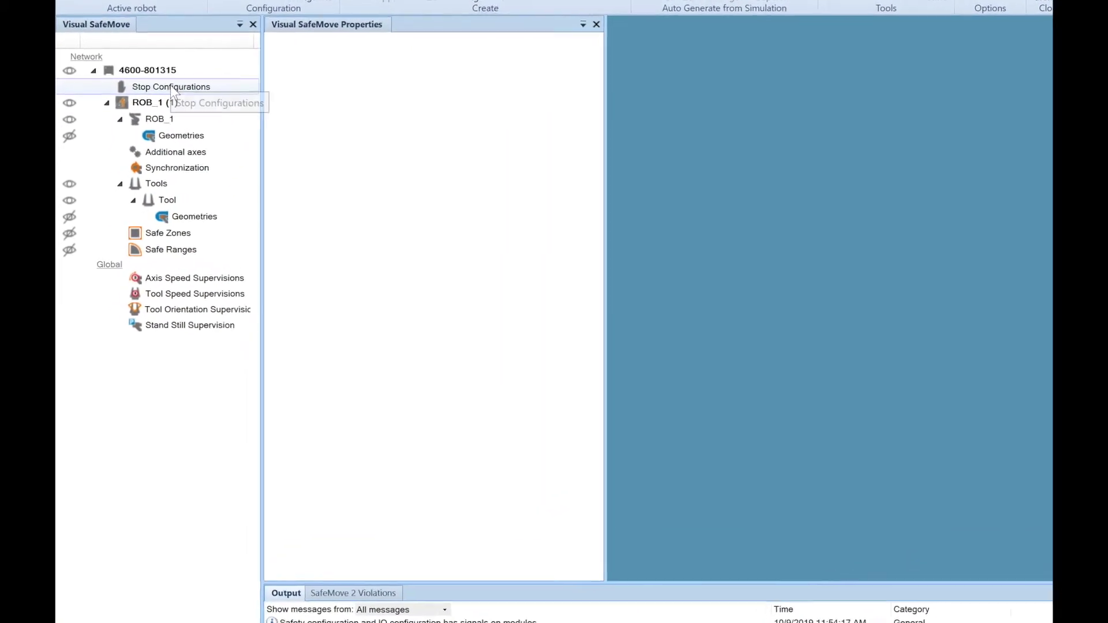
right_click(161, 98)
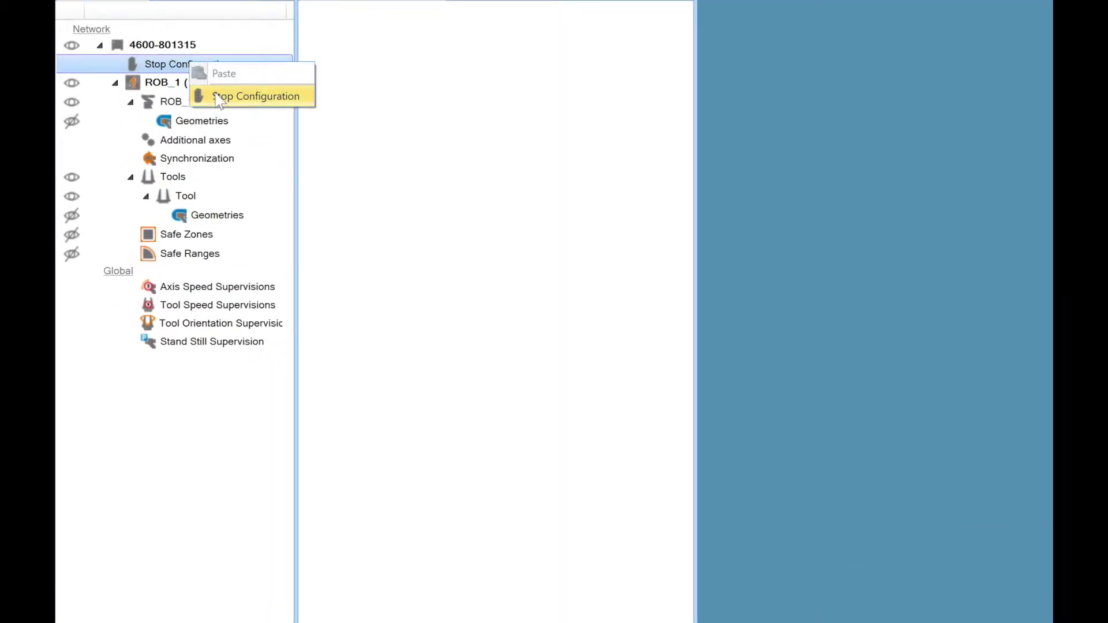
click(215, 95)
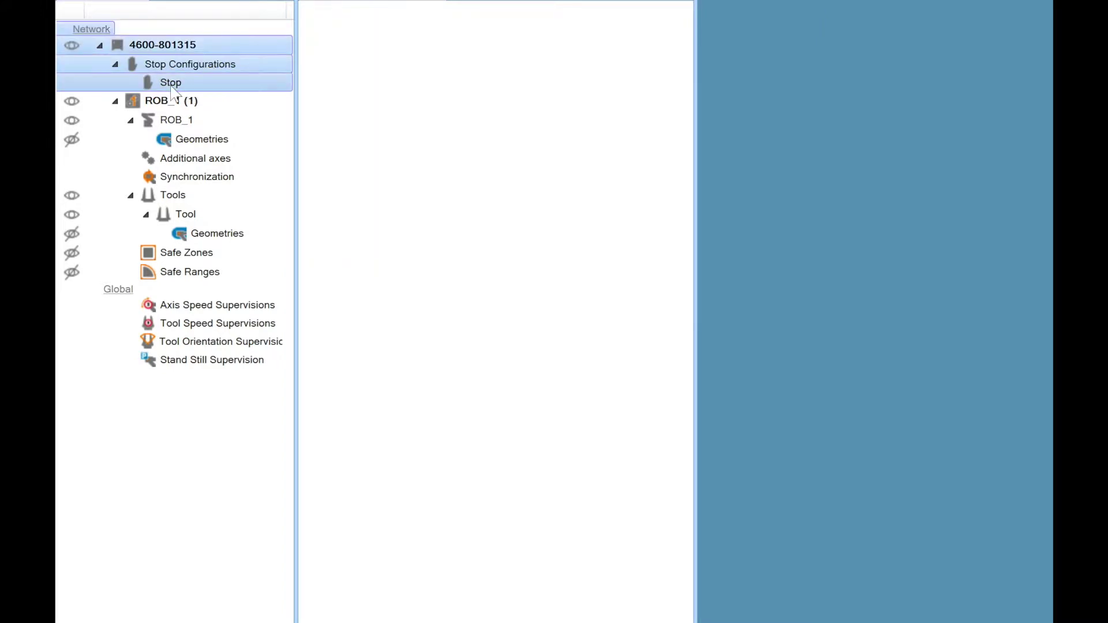
click(173, 84)
right_click(168, 84)
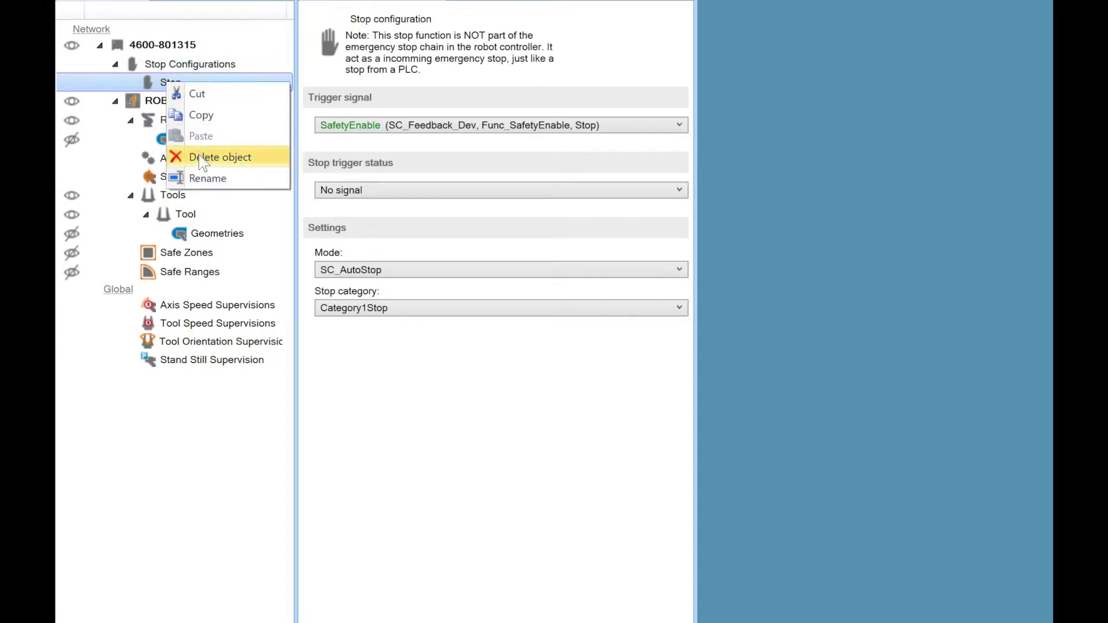
click(205, 178)
text(C)
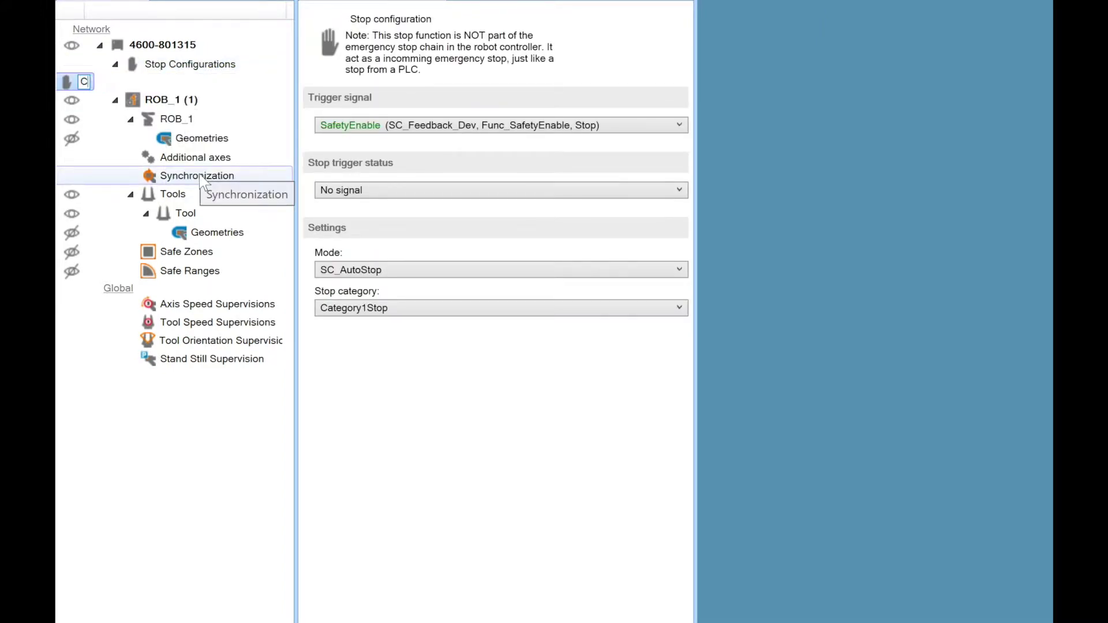
text(at1EStop)
key(Return)
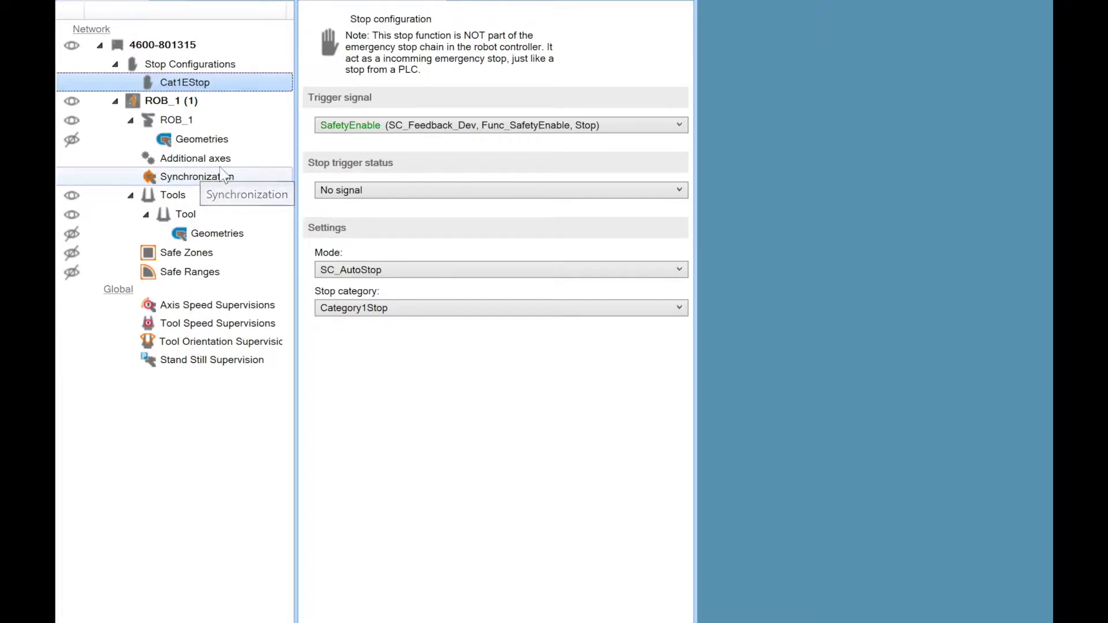
Set Cat1EStop's trigger signal to sdi1 and its mode to SC_EmergencyStop.
click(366, 131)
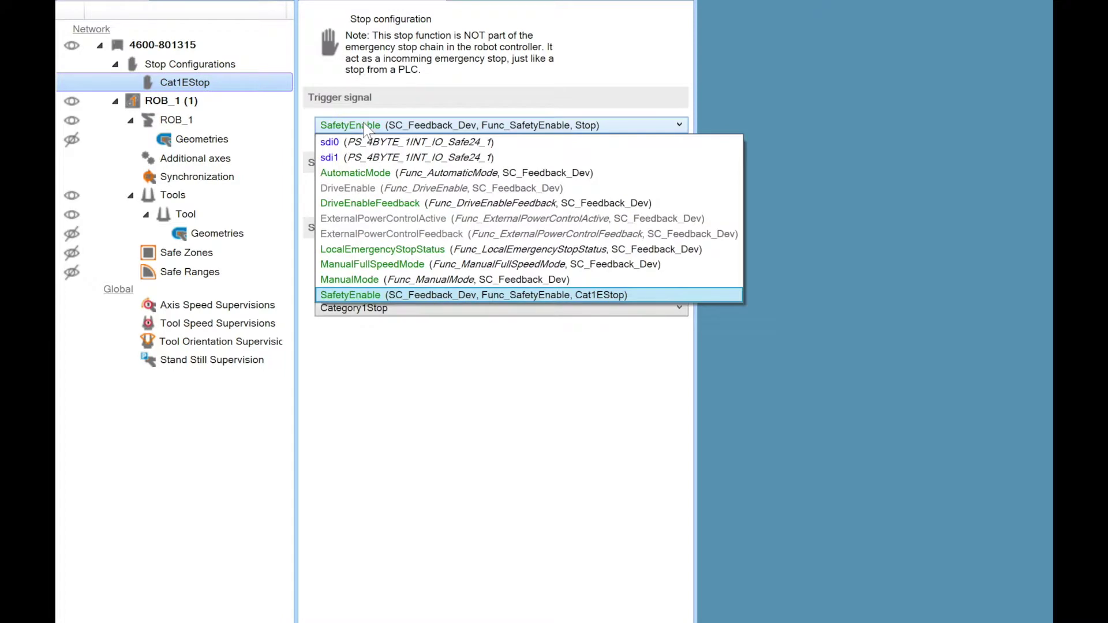
click(366, 158)
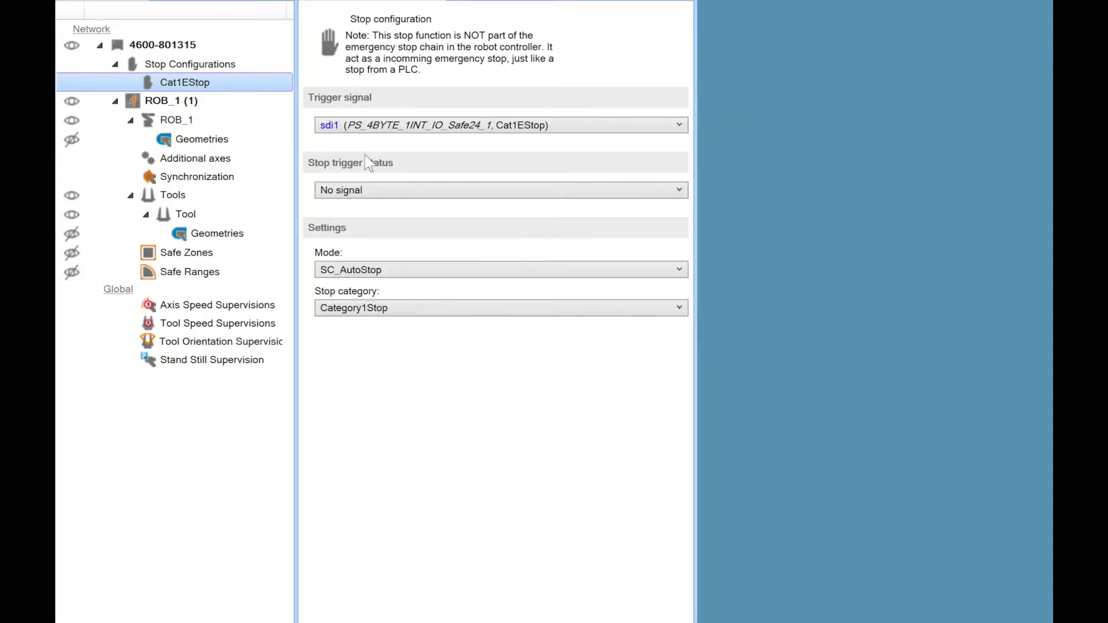
click(415, 273)
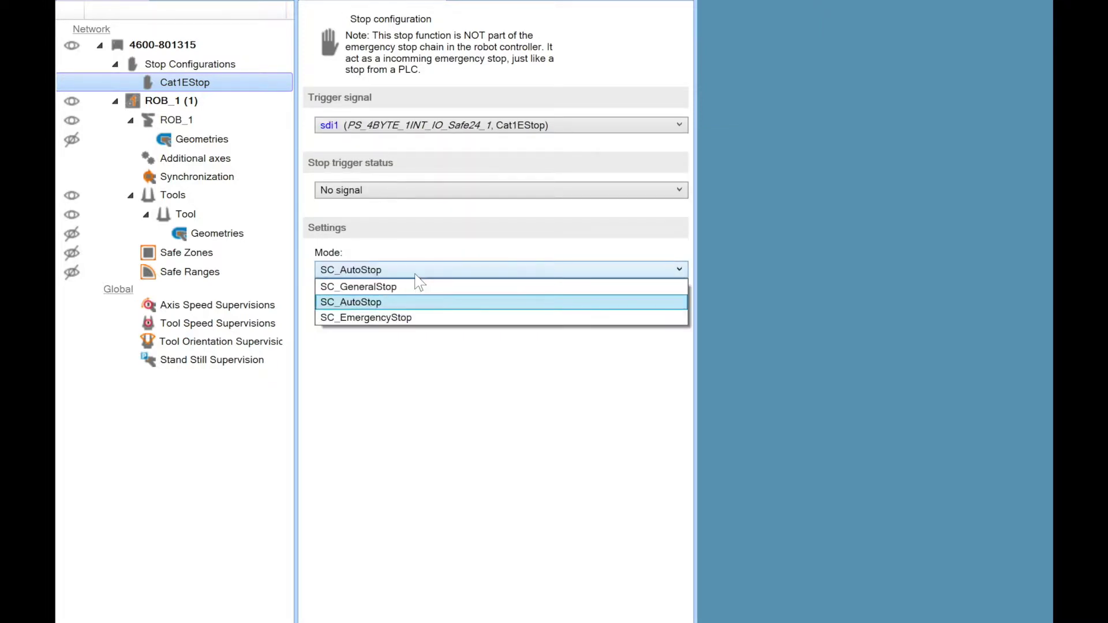
click(413, 318)
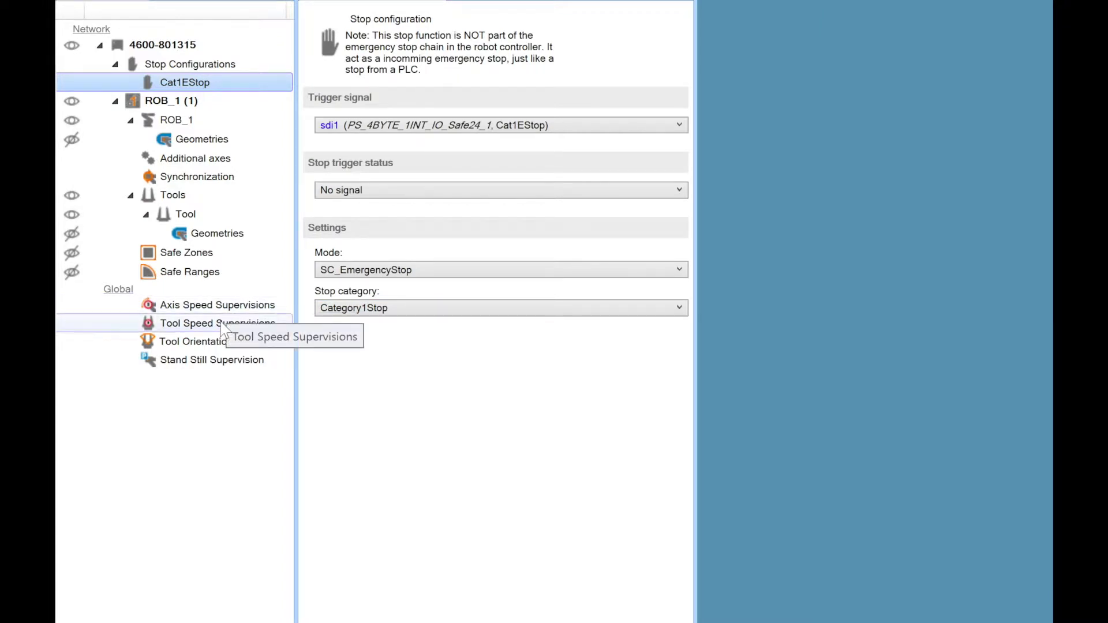
Add a Global_TSP tool speed supervision and make signal sdi0 activate it.
right_click(197, 335)
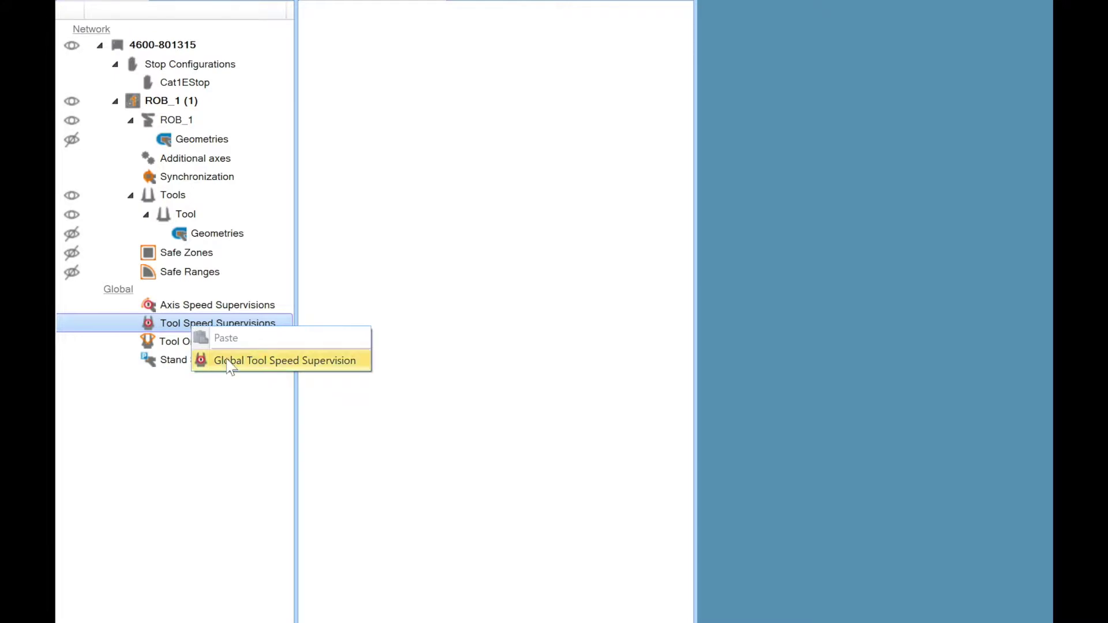
click(230, 362)
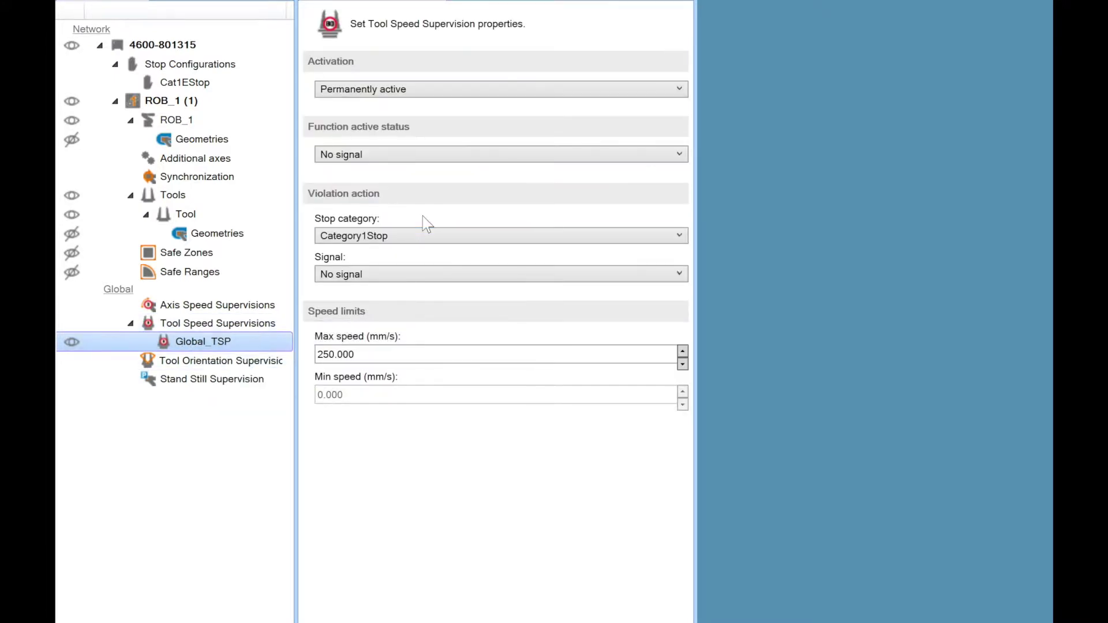
click(478, 93)
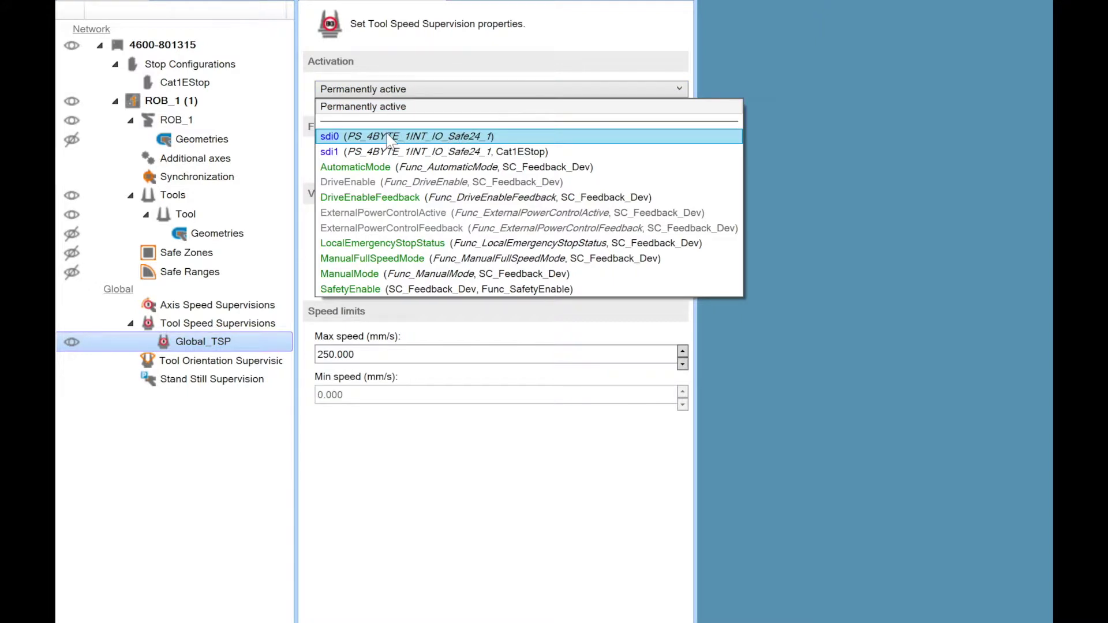
click(388, 138)
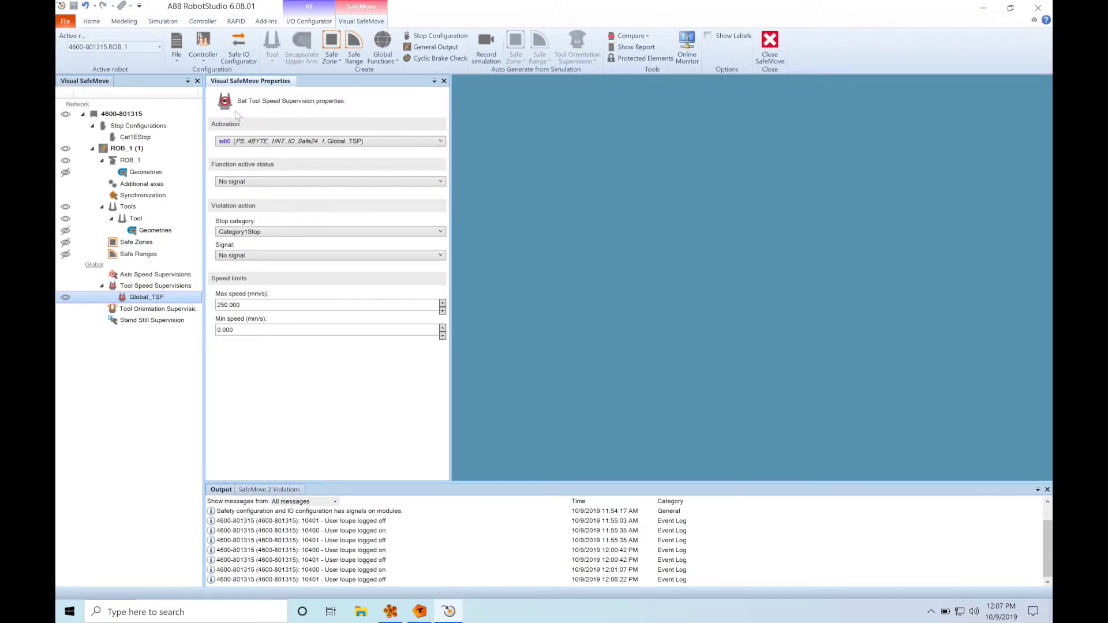
Write the safety configuration to the controller, saving I/O changes, then switch to Automation Studio.
click(204, 57)
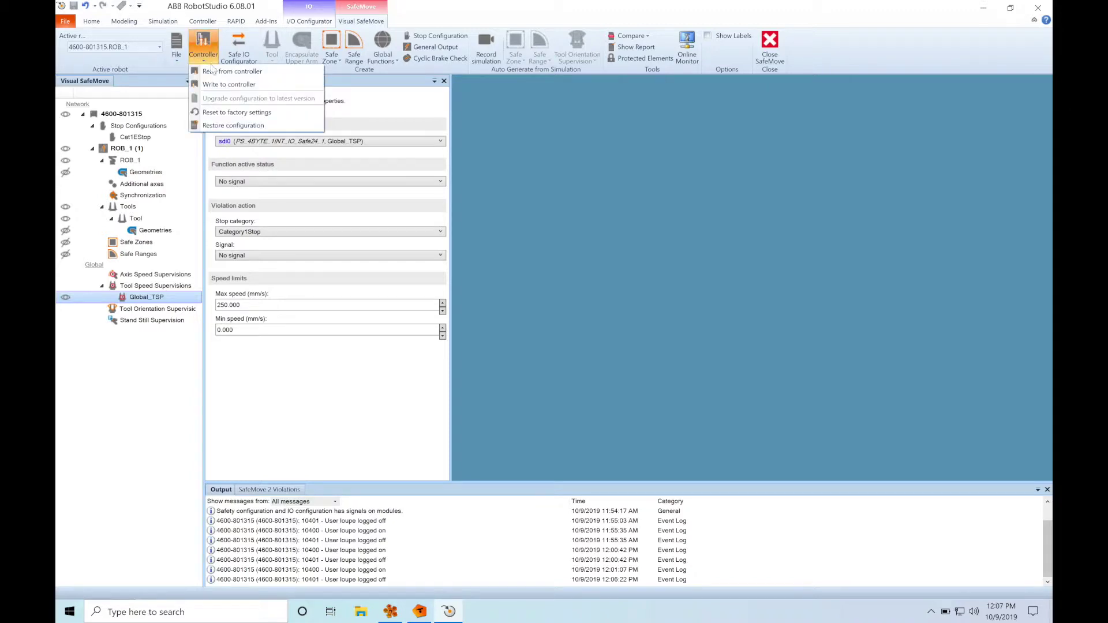
click(223, 85)
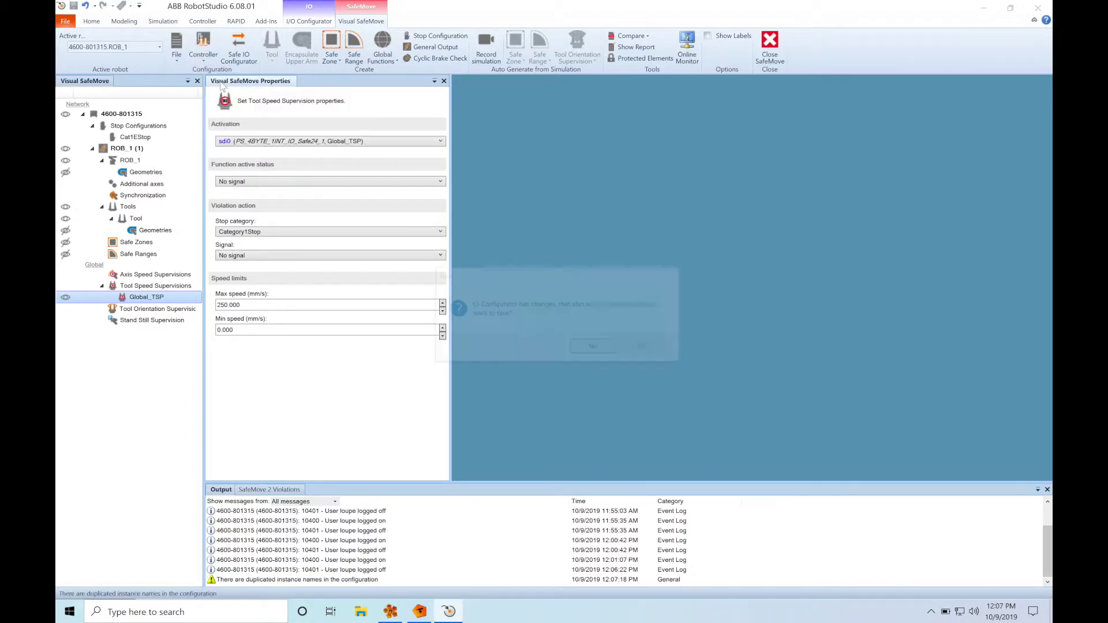
click(593, 347)
click(658, 485)
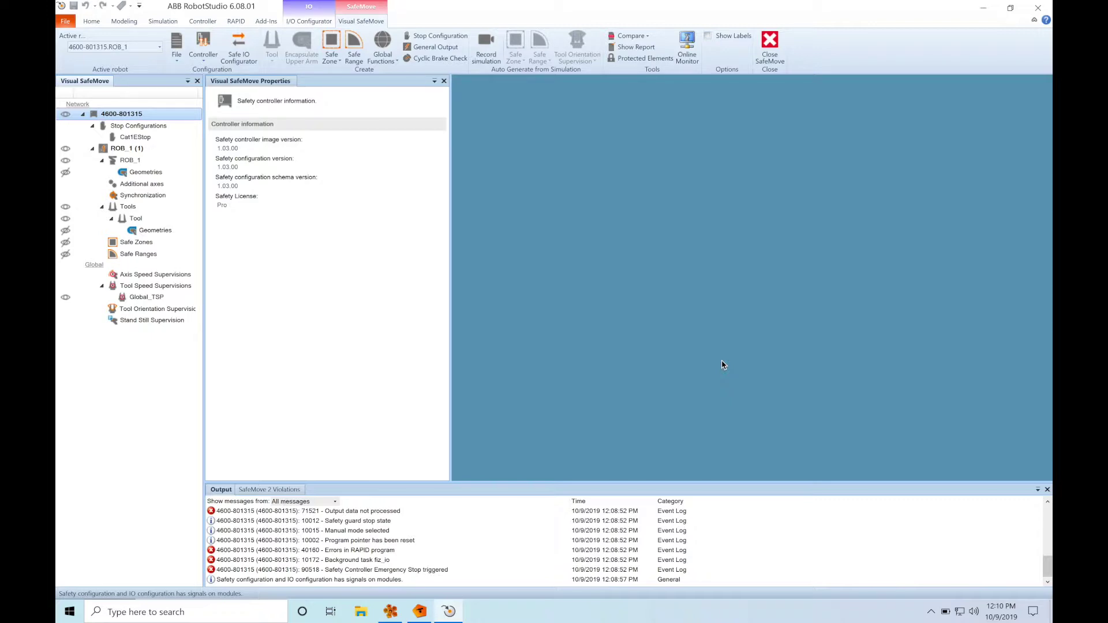
key(super+Tab)
key(super+Tab)
key(super+Tab)
key(super+Tab)
key(super+Tab)
key(super+Tab)
key(super+Tab)
key(super+Tab)
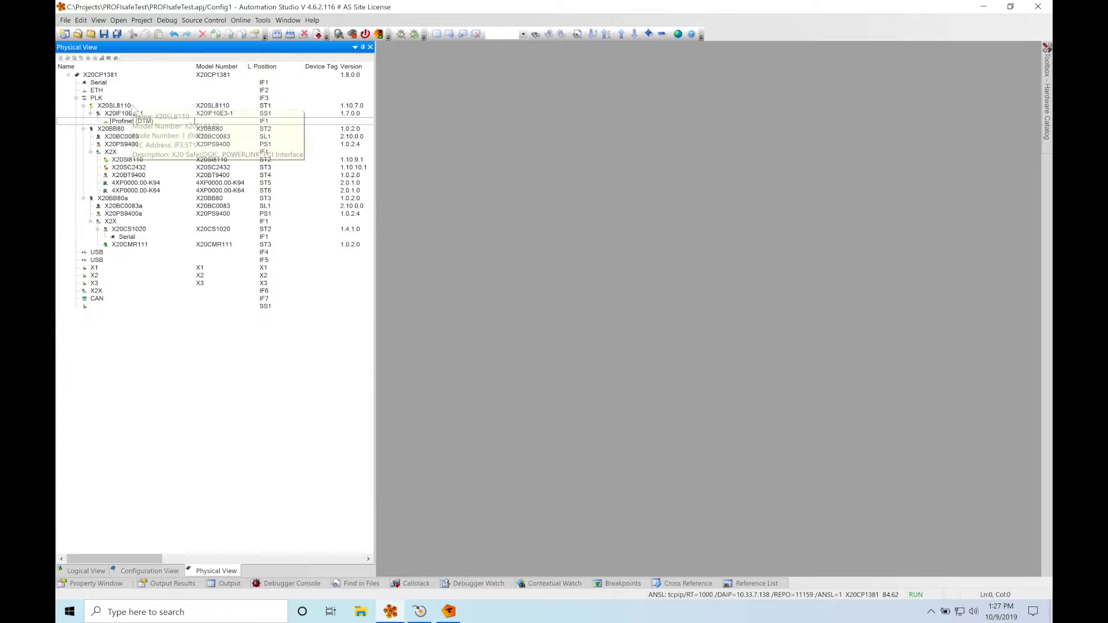
Open the Profinet (DTM) device configuration at its General page, then return to RobotStudio.
click(145, 106)
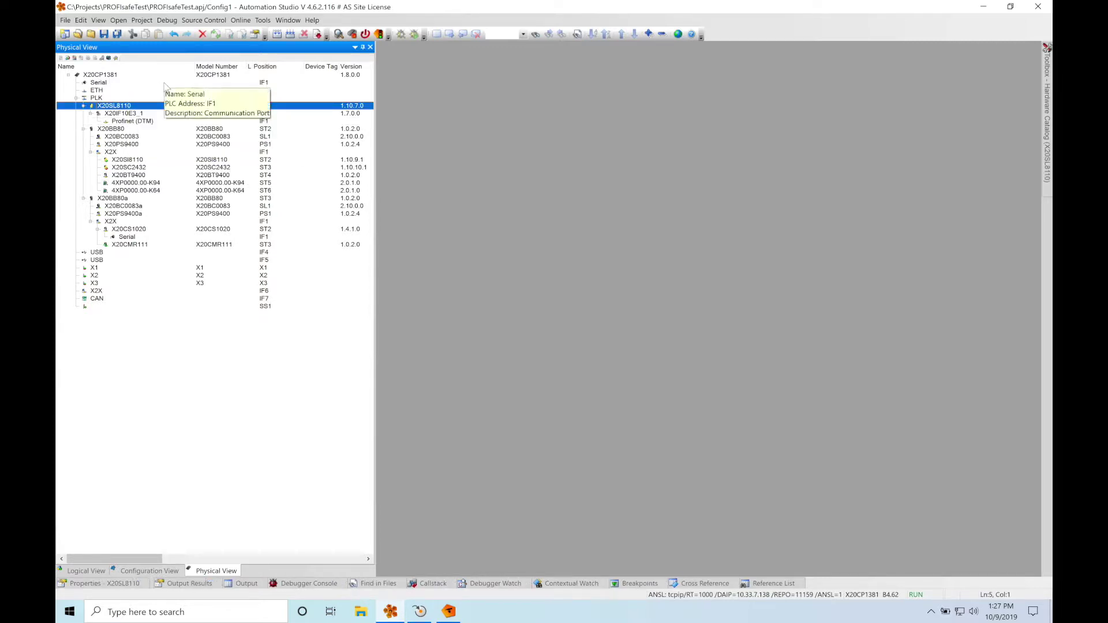
key(Down)
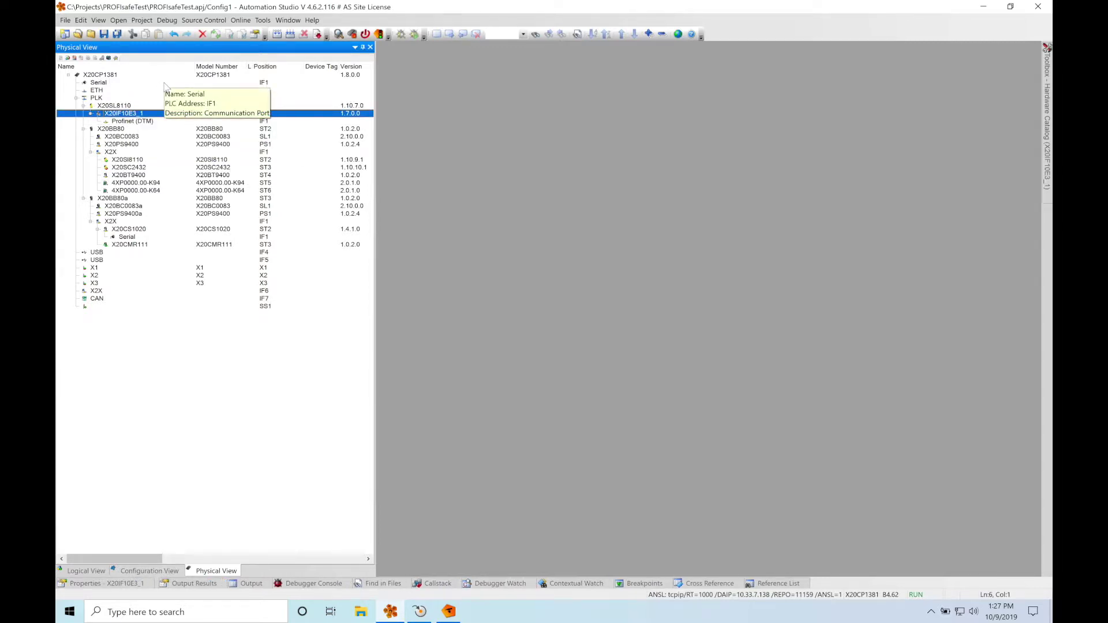
key(Down)
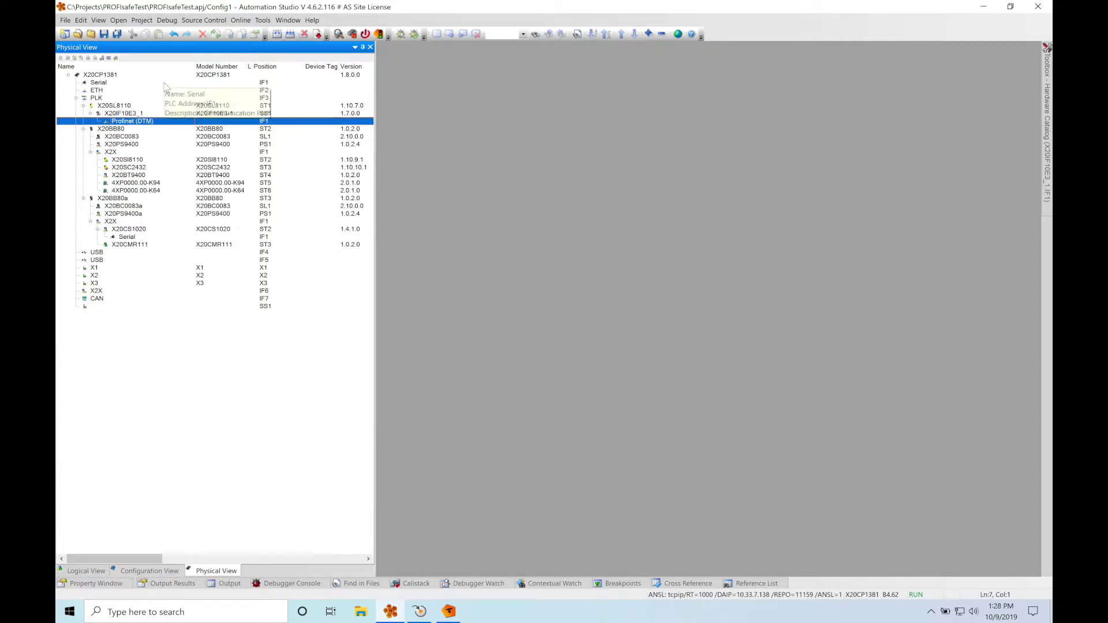
right_click(133, 122)
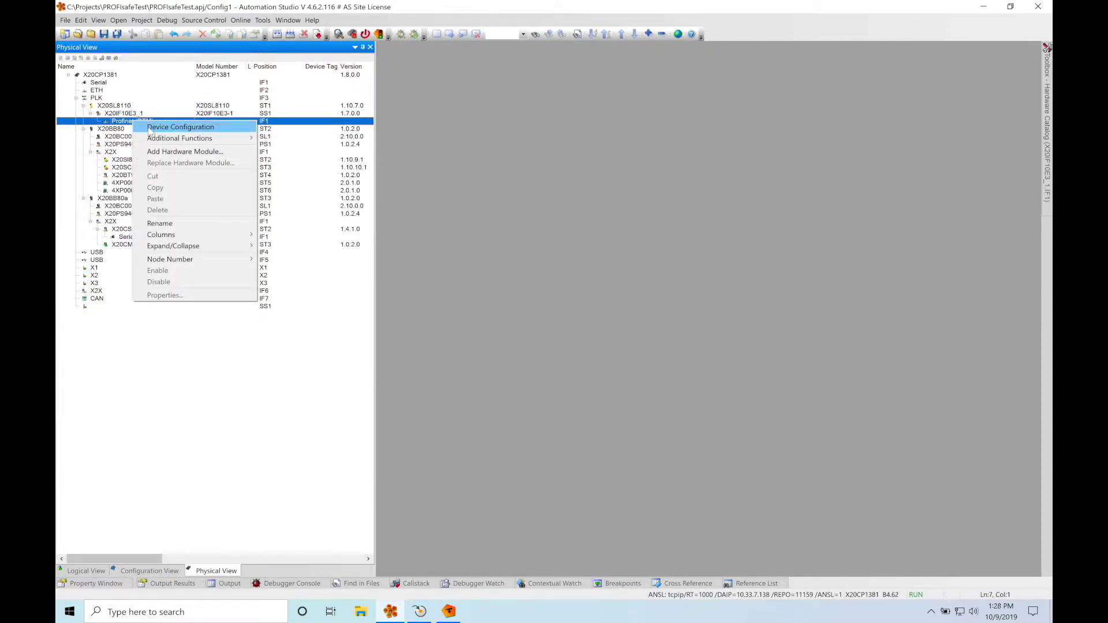
click(150, 128)
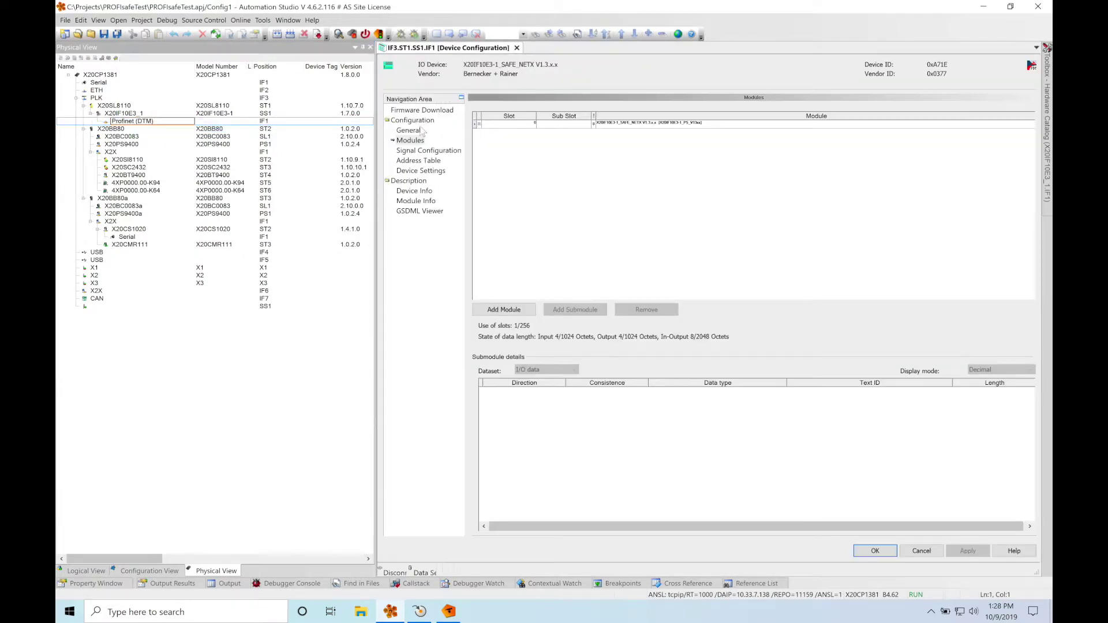
click(409, 130)
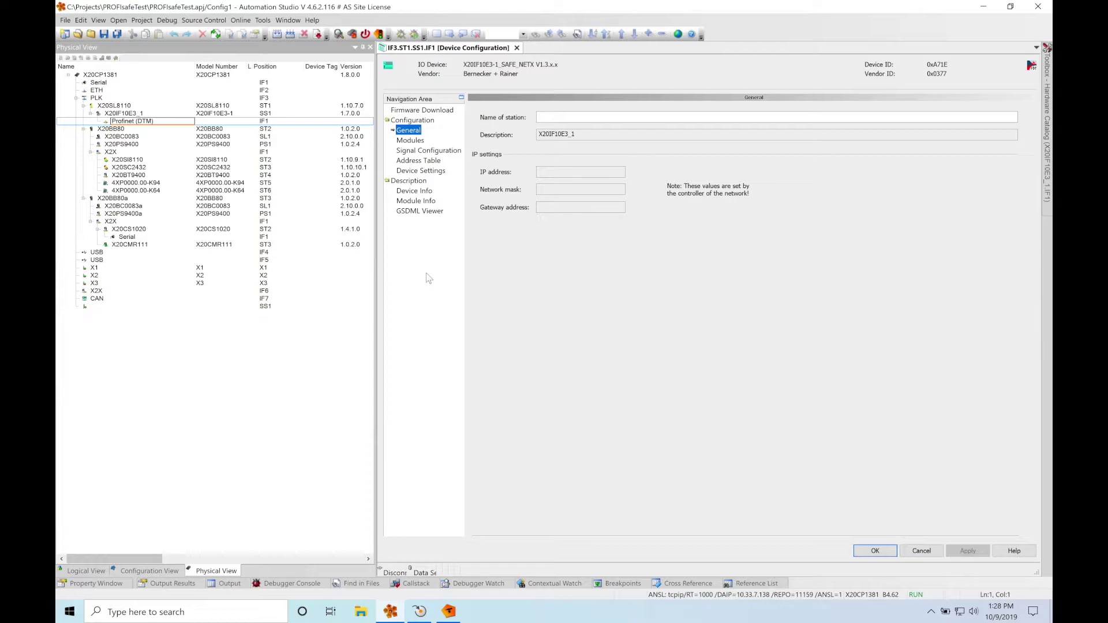
key(super+Tab)
key(super+Tab)
key(super+Tab)
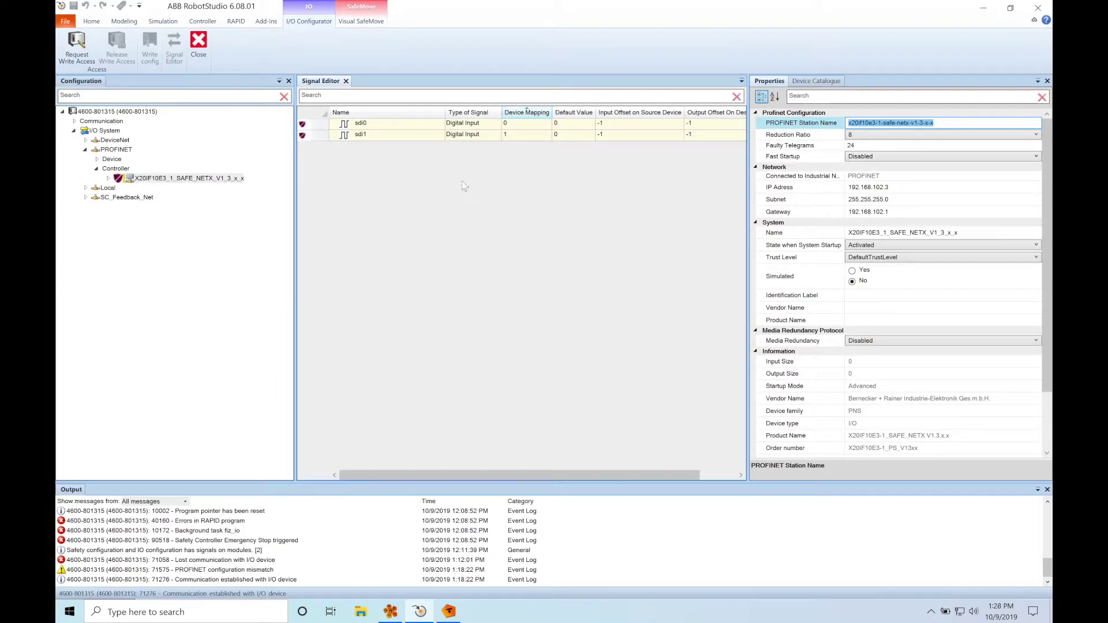
Select the X20IF10E3 device's full PROFINET Station Name text in RobotStudio, then return to Automation Studio.
click(231, 180)
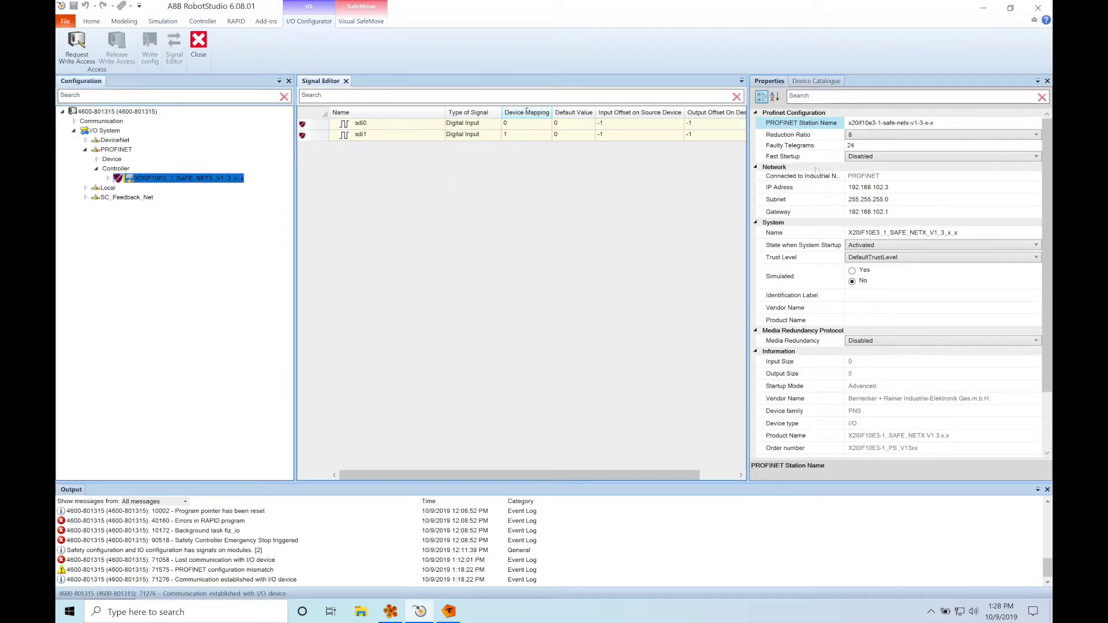
click(939, 123)
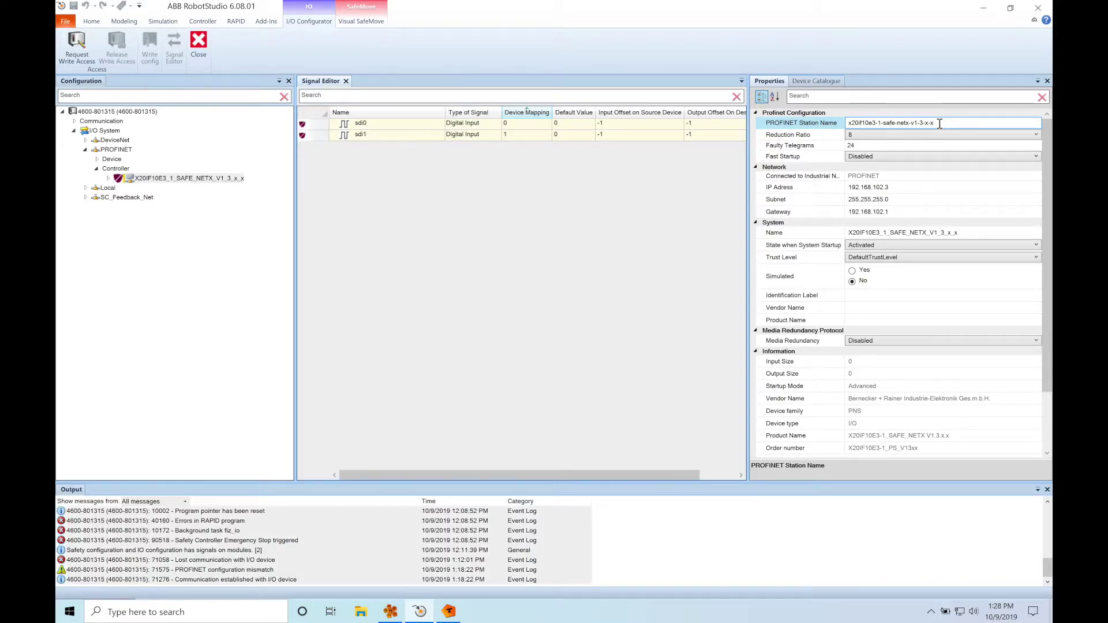
drag(940, 123, 849, 133)
key(ctrl+c)
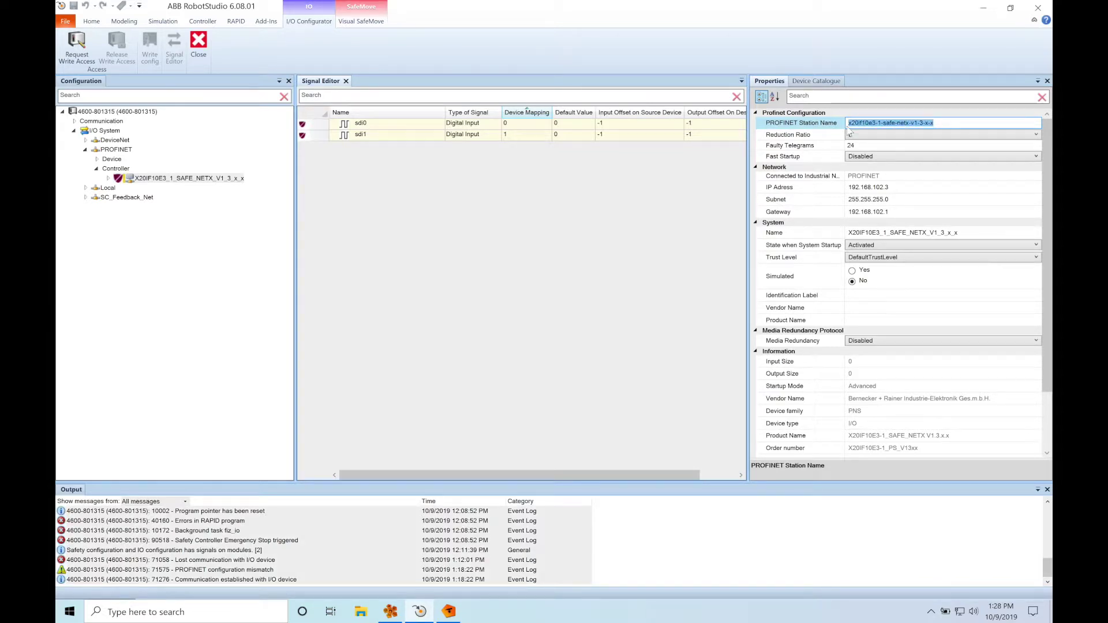
key(alt+Tab)
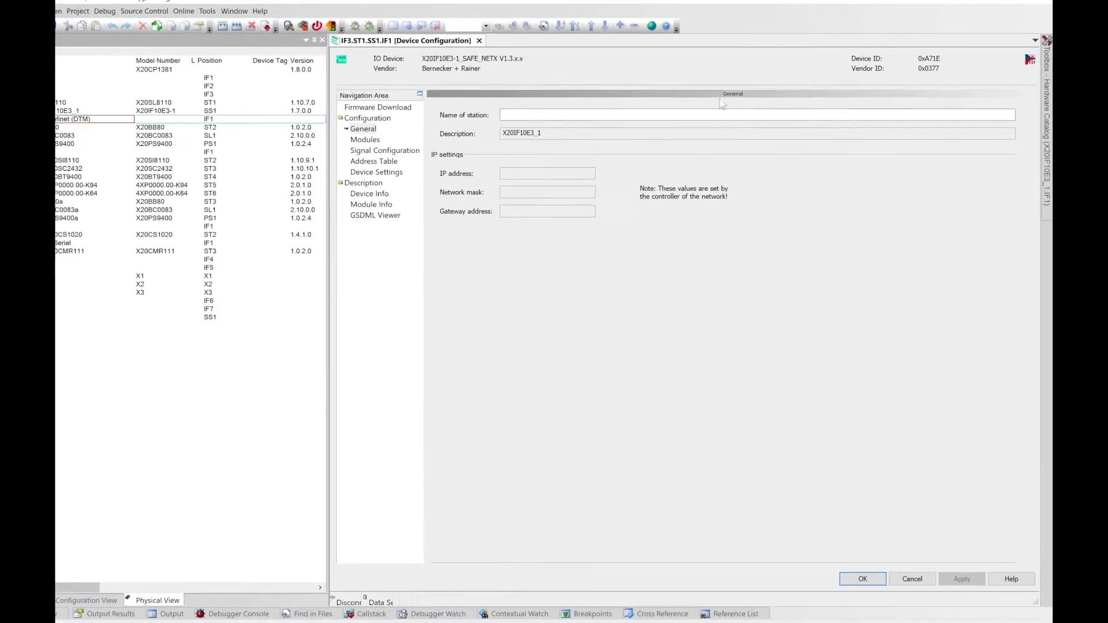
Paste the station name x20if10e3-1-safe-netx-v1-3-x-x and add PS_4BYTE_1INT_IO_Safe24 in slot 1.
click(667, 111)
key(ctrl+v)
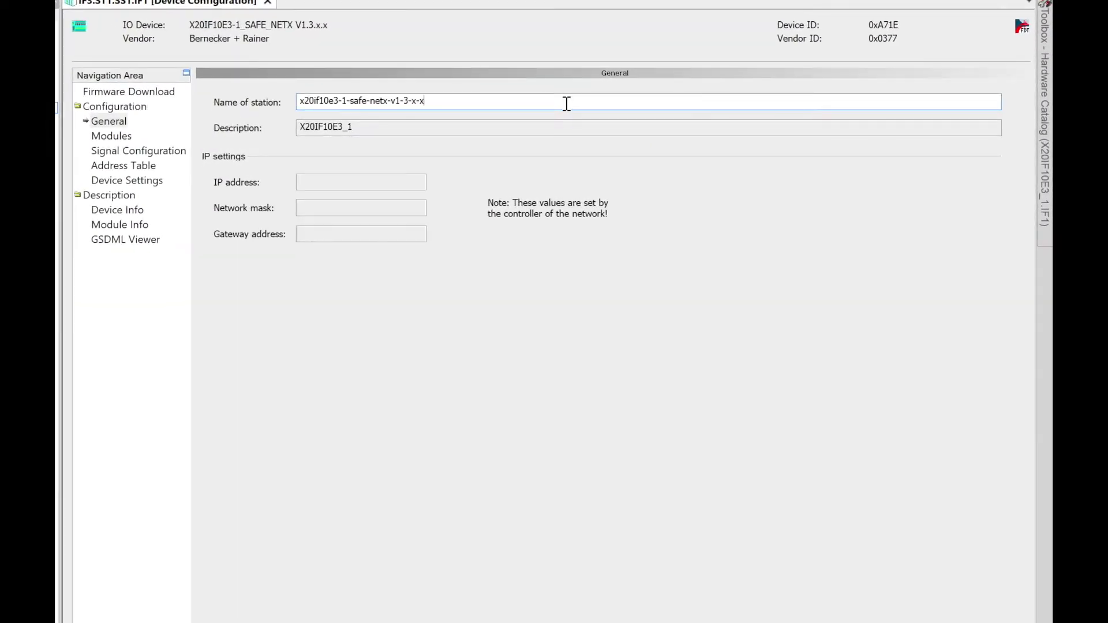
click(112, 137)
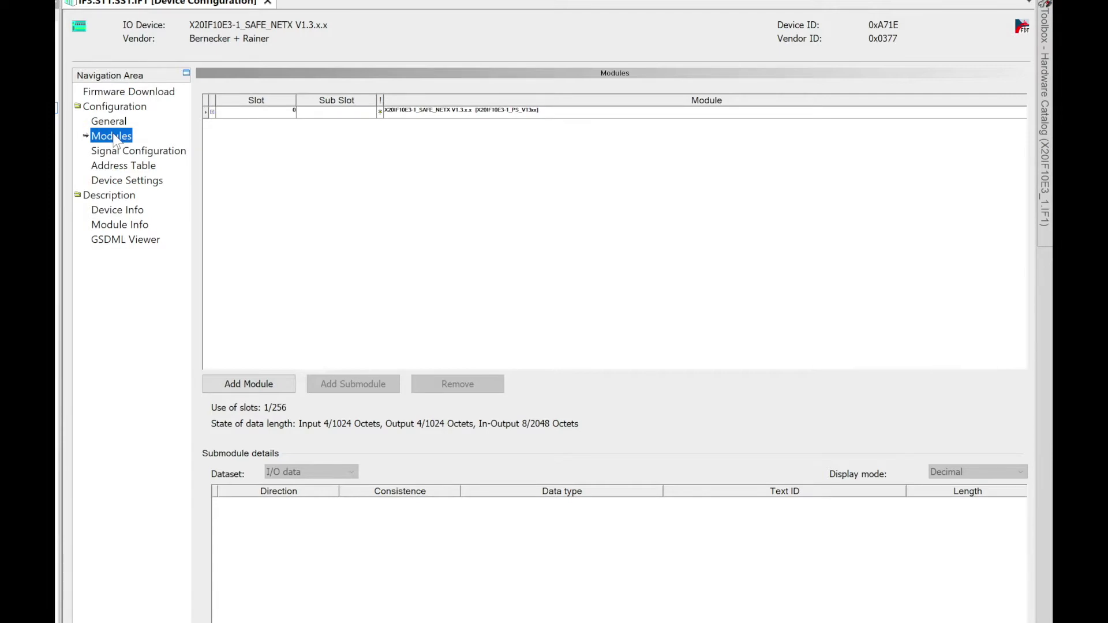
click(238, 391)
click(483, 123)
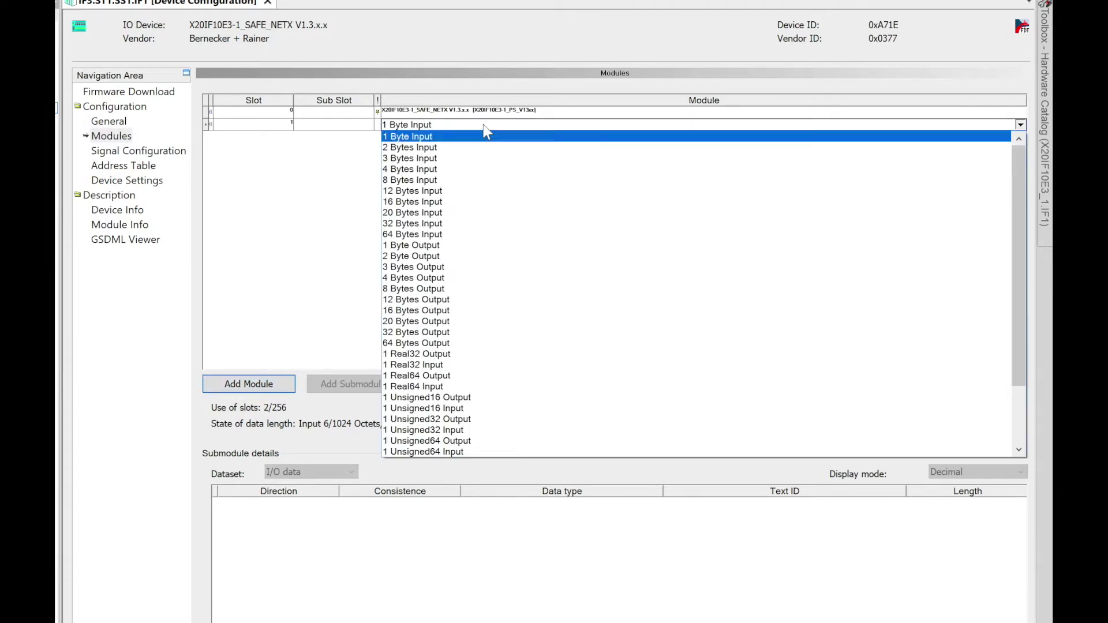
scroll(665, 283, down, 3)
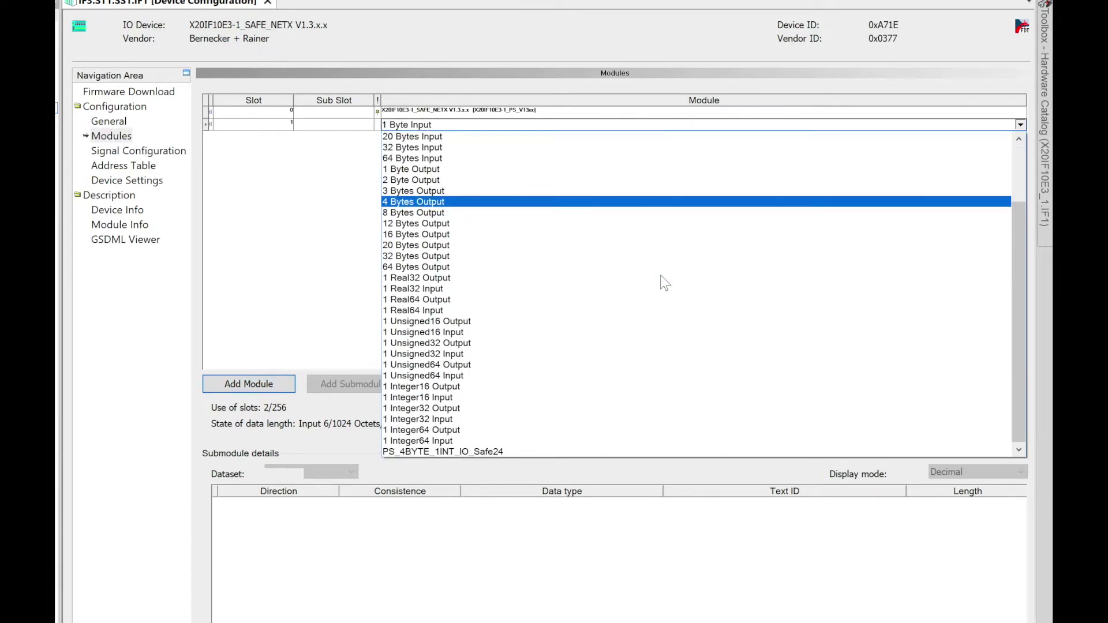
click(479, 450)
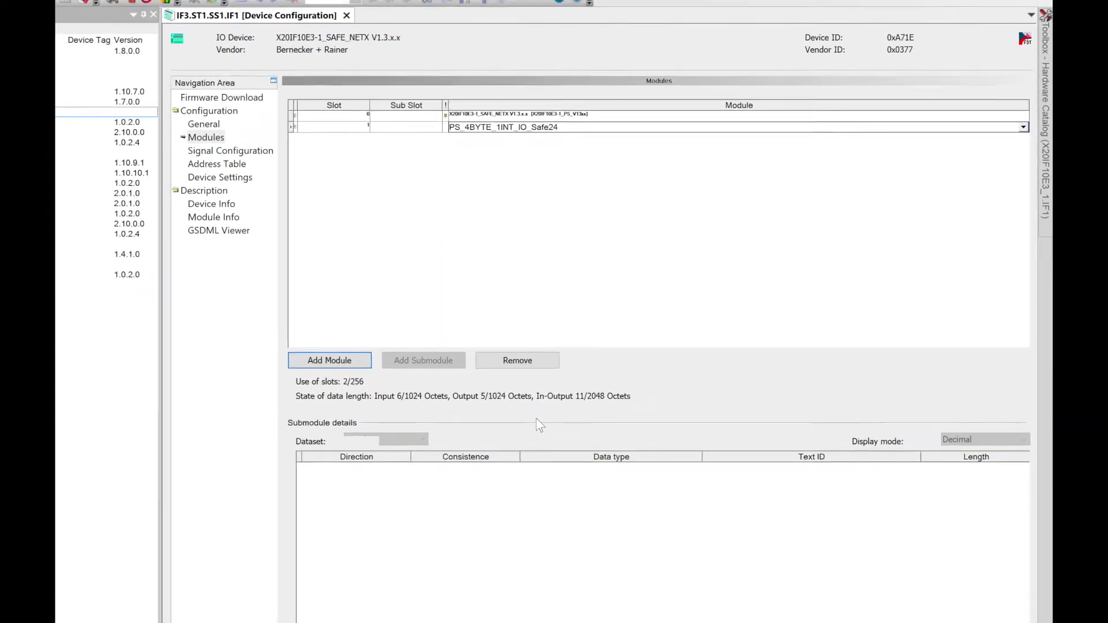
click(961, 548)
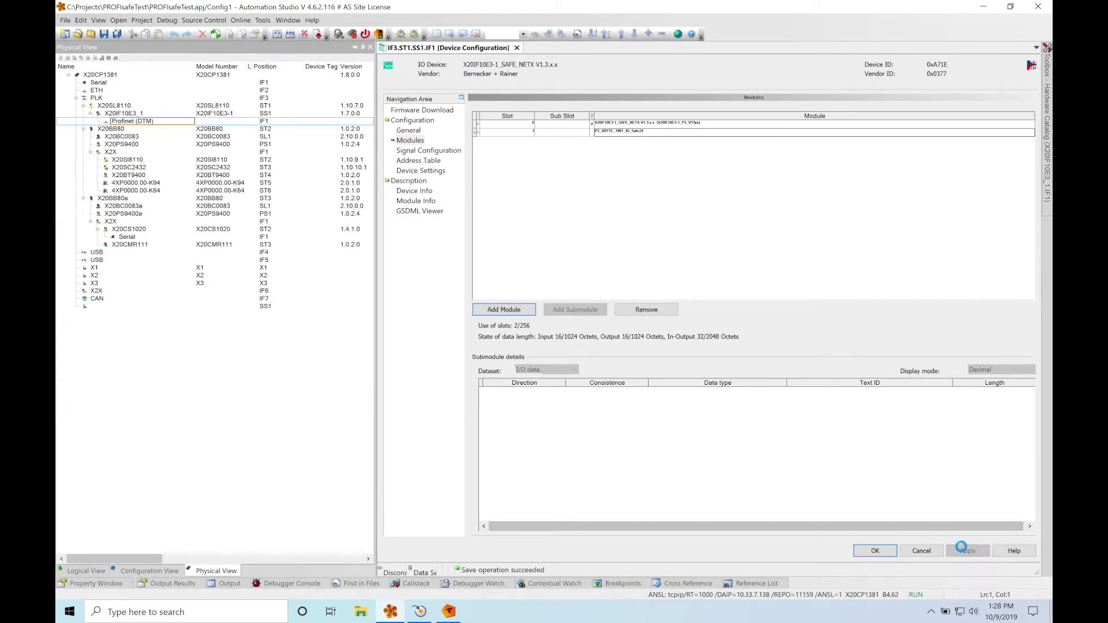
click(872, 550)
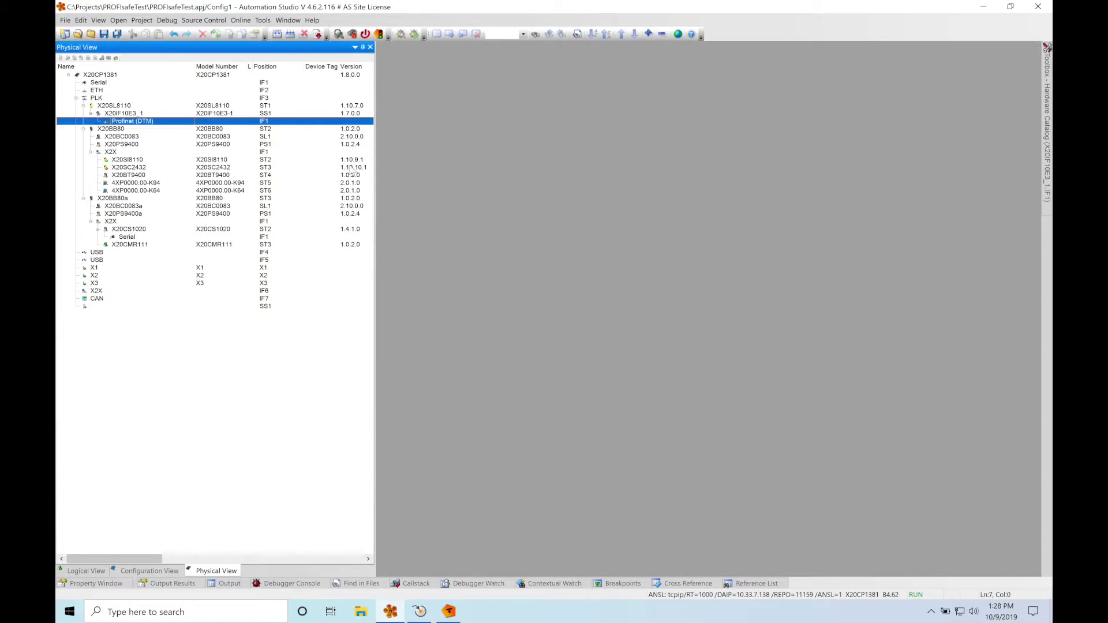
Build and transfer the PROFIsafeTest project, then bring SafeDESIGNER to the front.
click(318, 34)
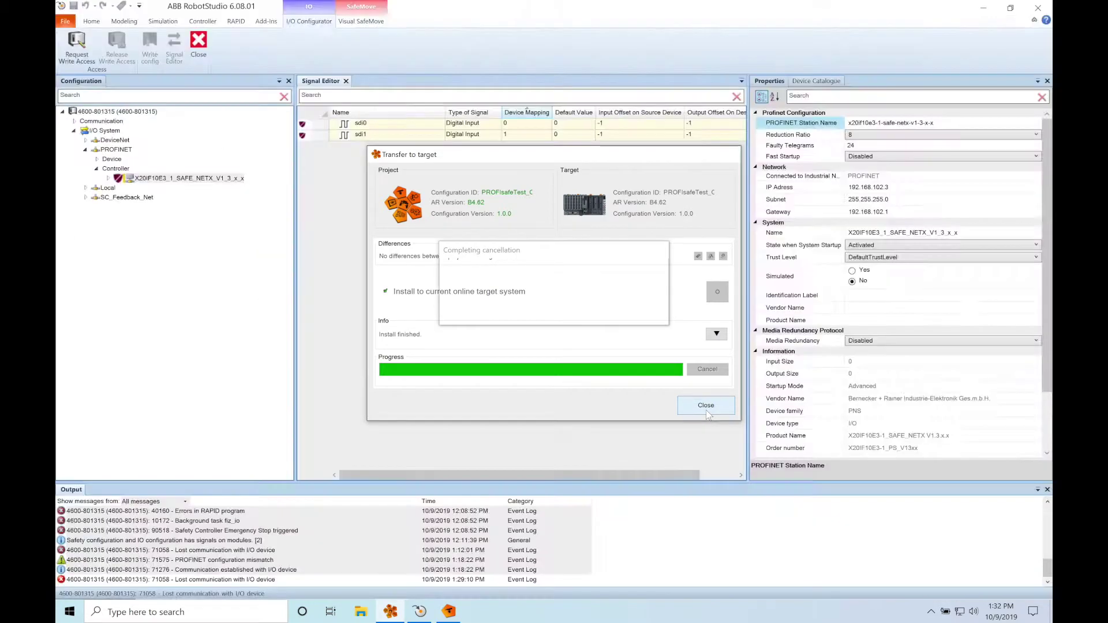
click(706, 413)
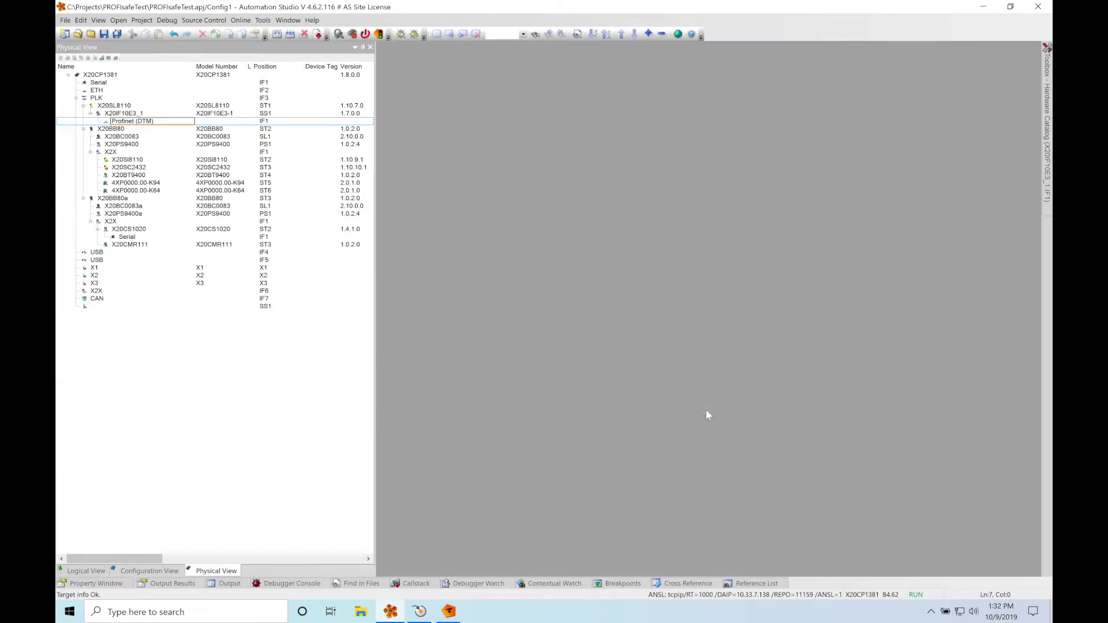
key(super+Tab)
key(super+Tab)
key(super+Tab)
key(super+Tab)
key(super+Tab)
key(super+Tab)
key(super+Tab)
key(super+Tab)
key(super+Tab)
key(super+Tab)
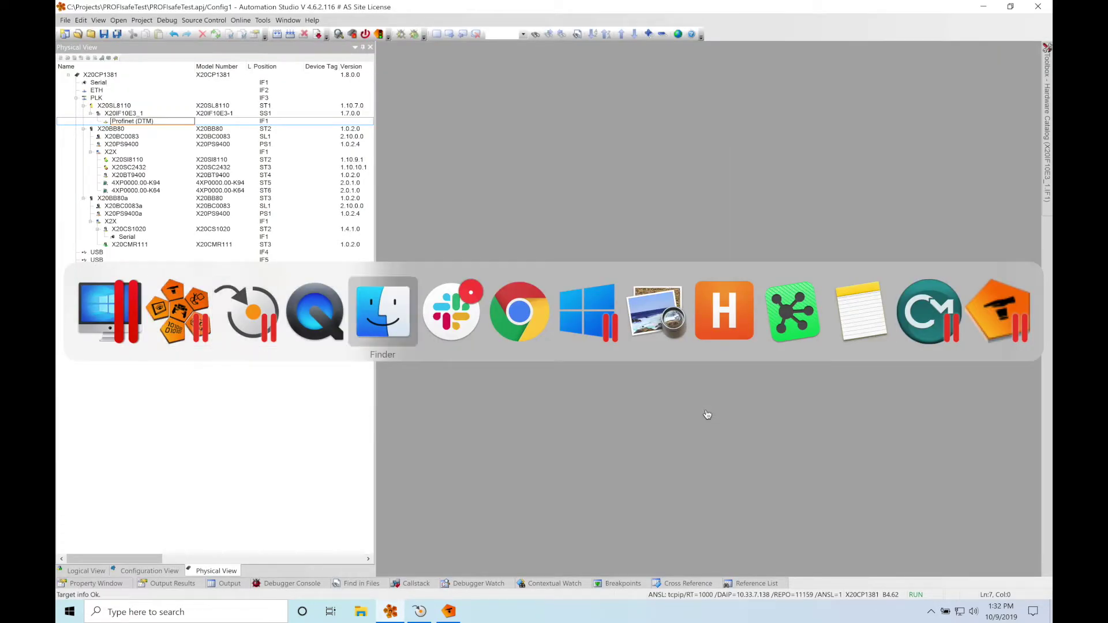
key(super+Tab)
key(super+Tab)
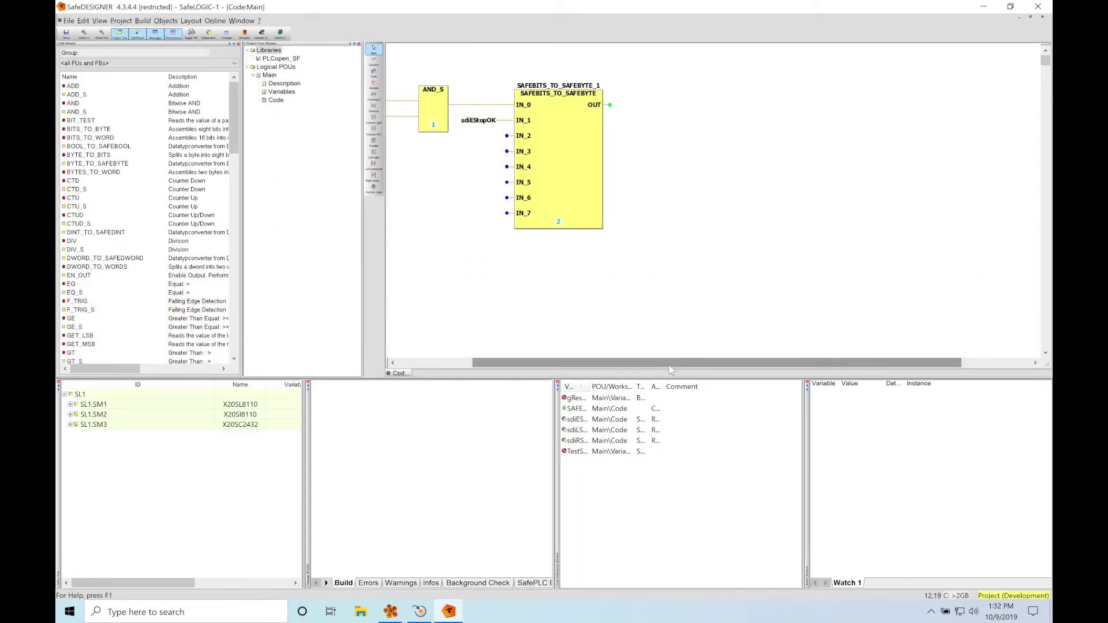
drag(673, 364, 595, 379)
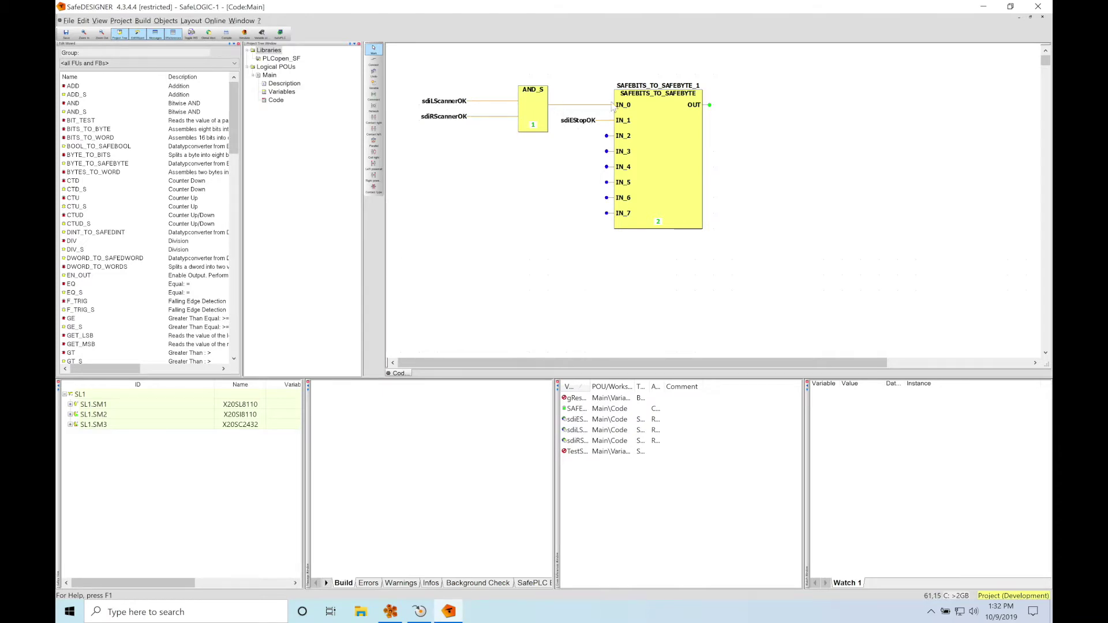
Insert the ProfiSafe_SF library into the project's Libraries.
mouse_move(579, 126)
click(277, 55)
right_click(277, 53)
click(290, 59)
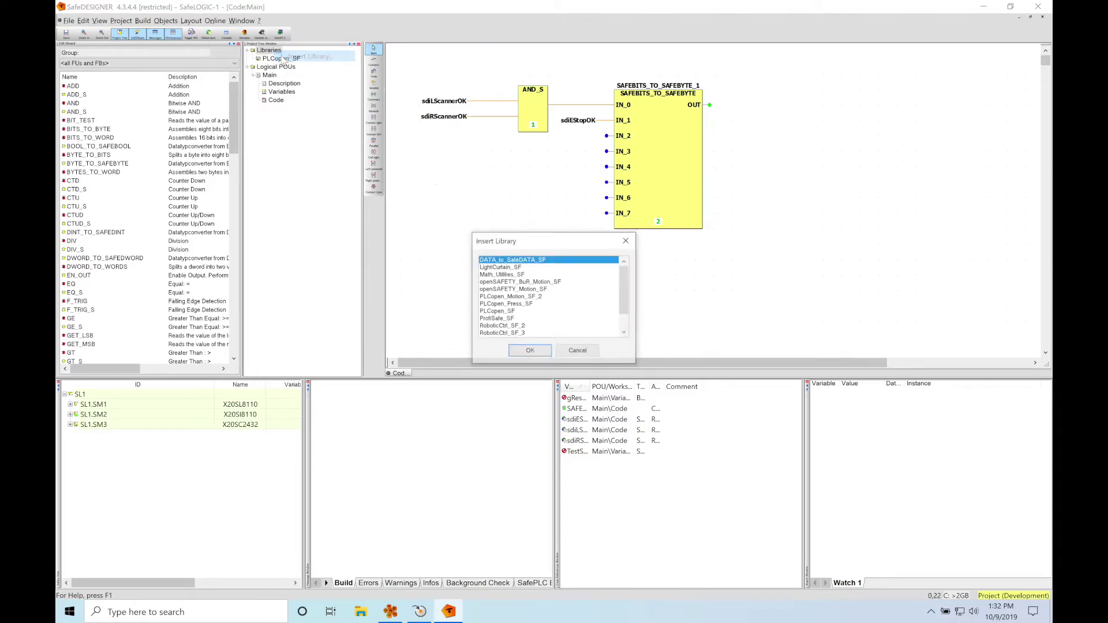
click(518, 319)
click(530, 351)
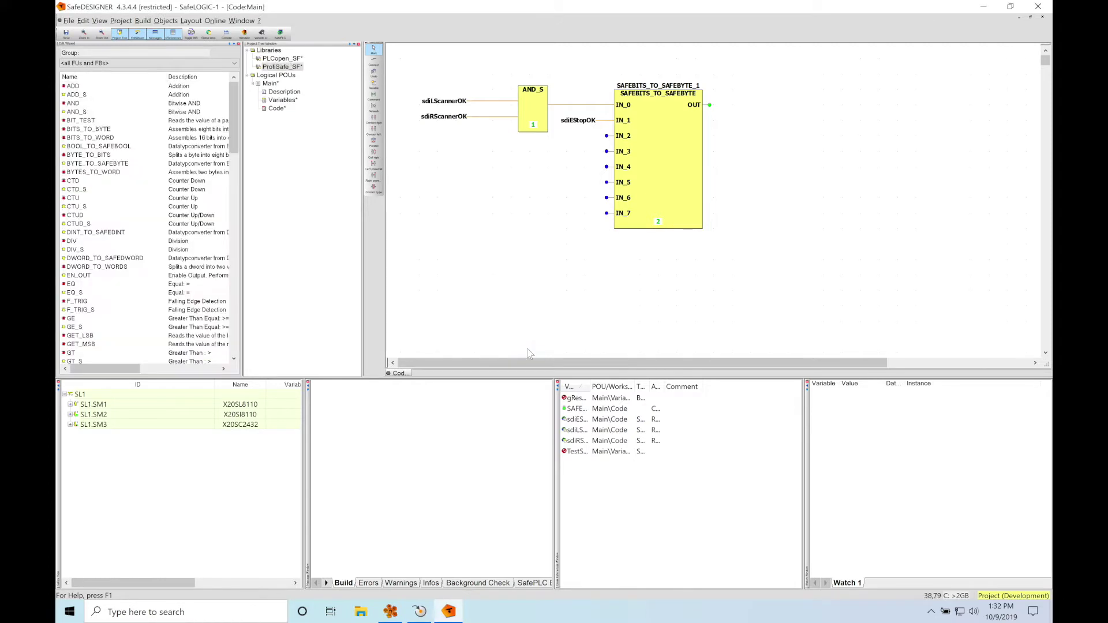
Place an SF_ProfiSafeFB_24 block and wire SAFEBITS_TO_SAFEBYTE's OUT to its S_Byte0_ToFHost input.
drag(236, 138, 231, 315)
click(93, 251)
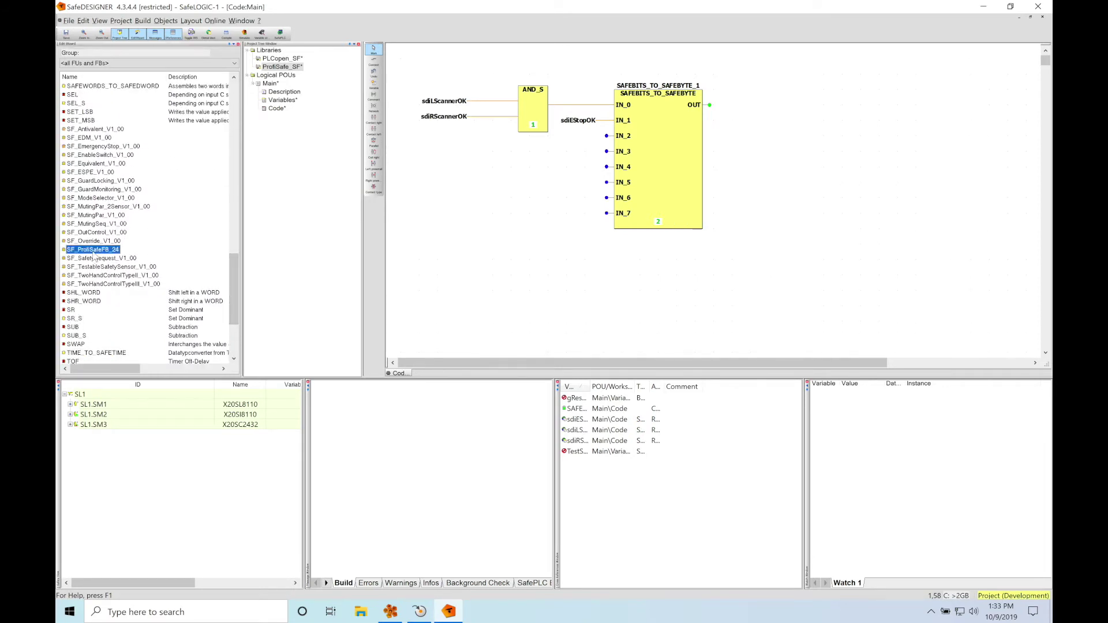
click(809, 141)
click(301, 63)
click(791, 85)
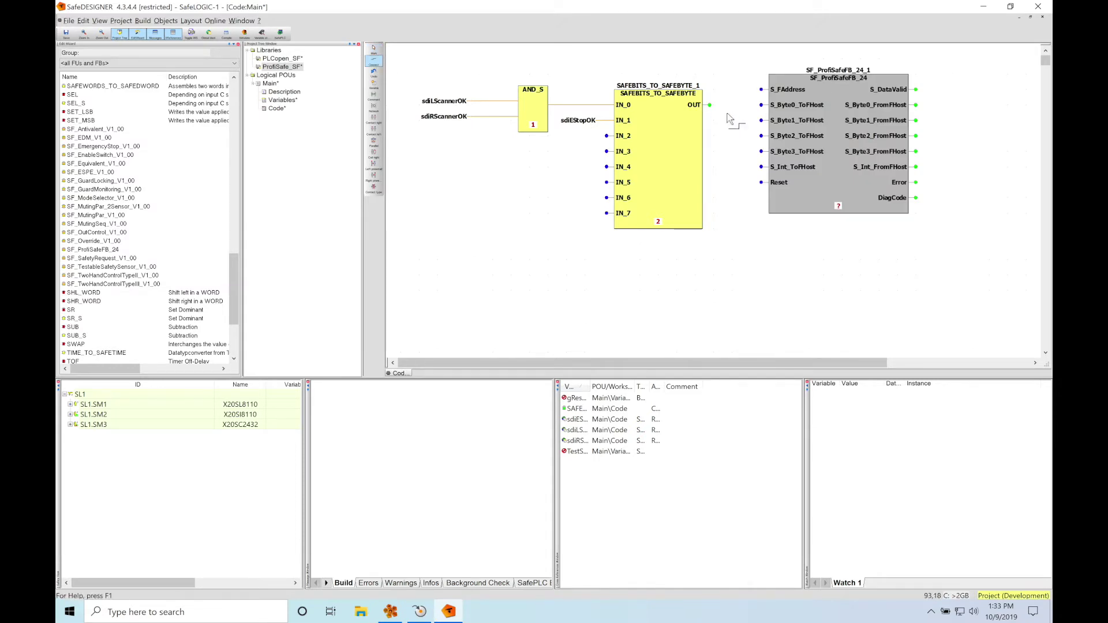
drag(710, 105, 763, 110)
Assign the constant SAFEWORD#10 to the ProfiSafe block's S_FAddress input.
click(374, 49)
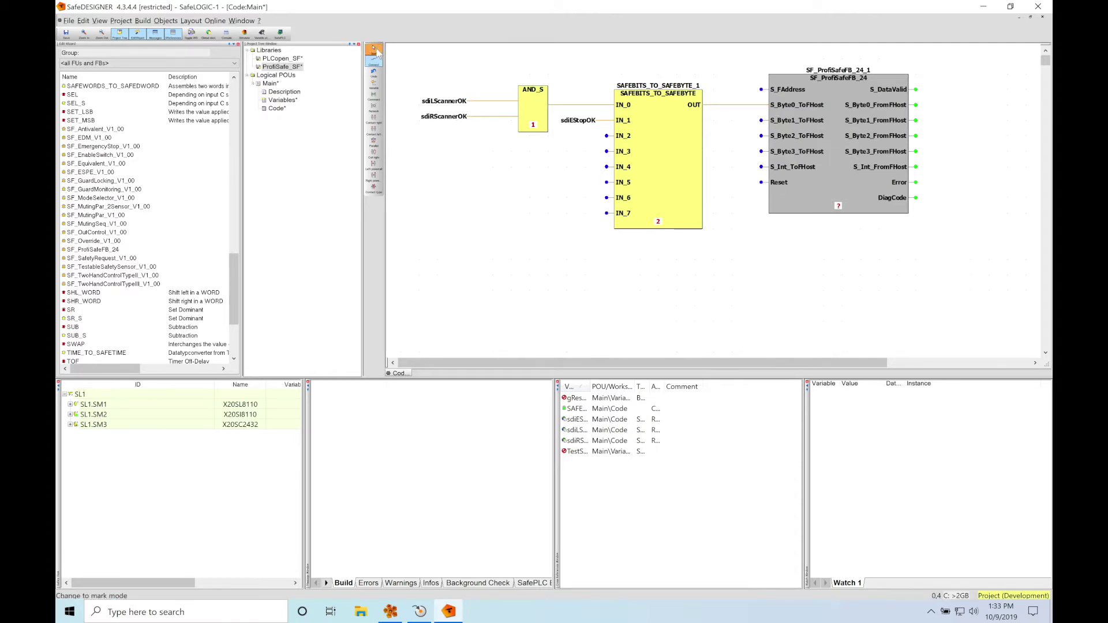
double_click(763, 92)
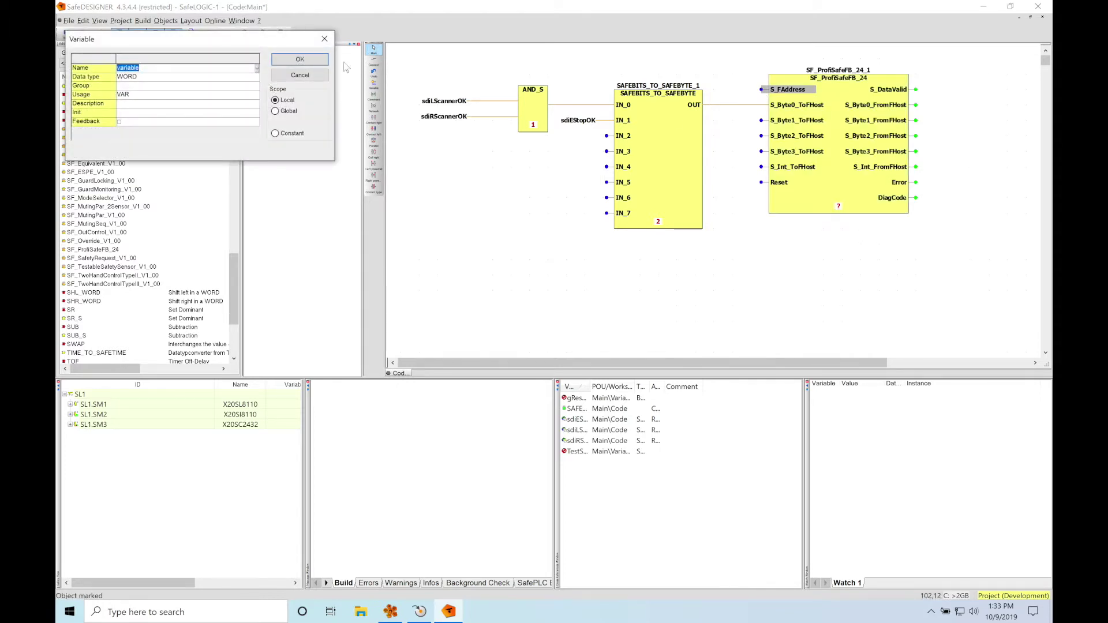
click(284, 135)
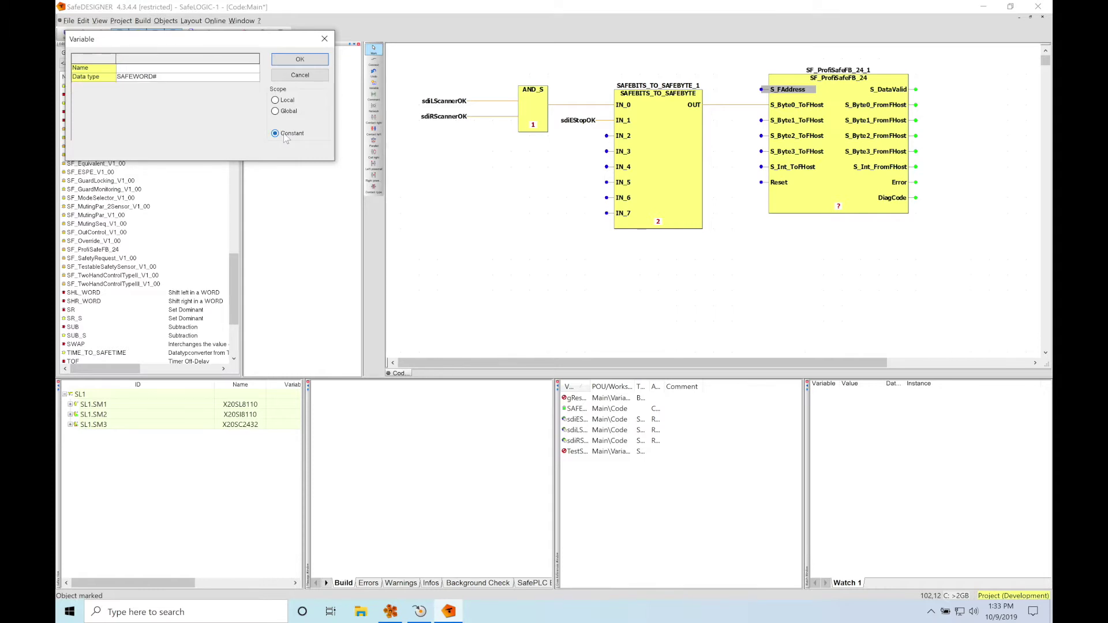
click(200, 68)
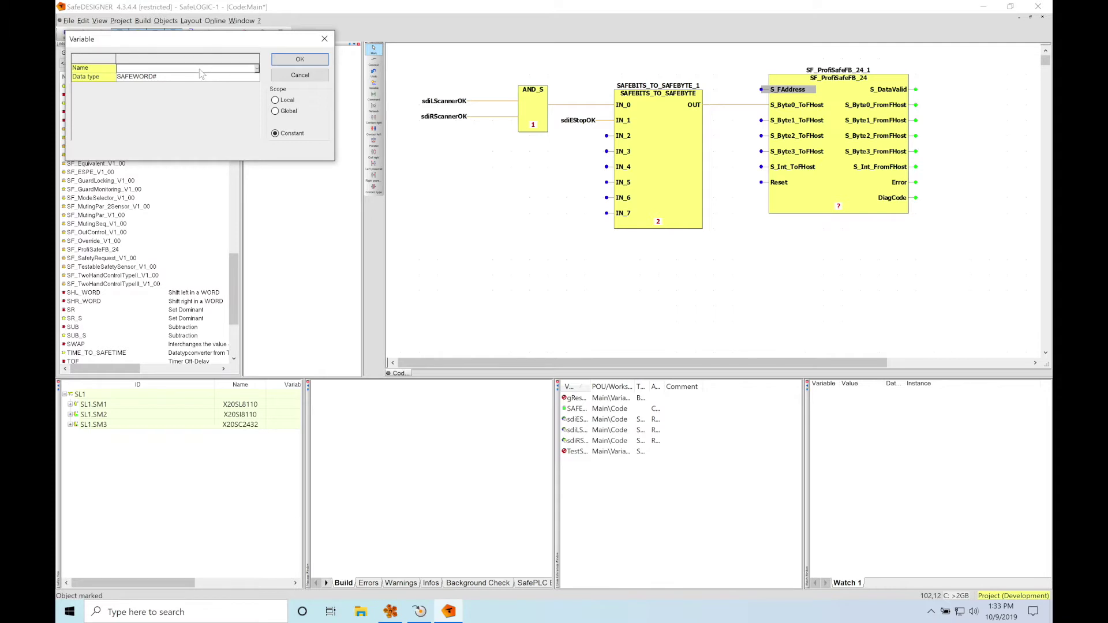
text(10)
click(300, 59)
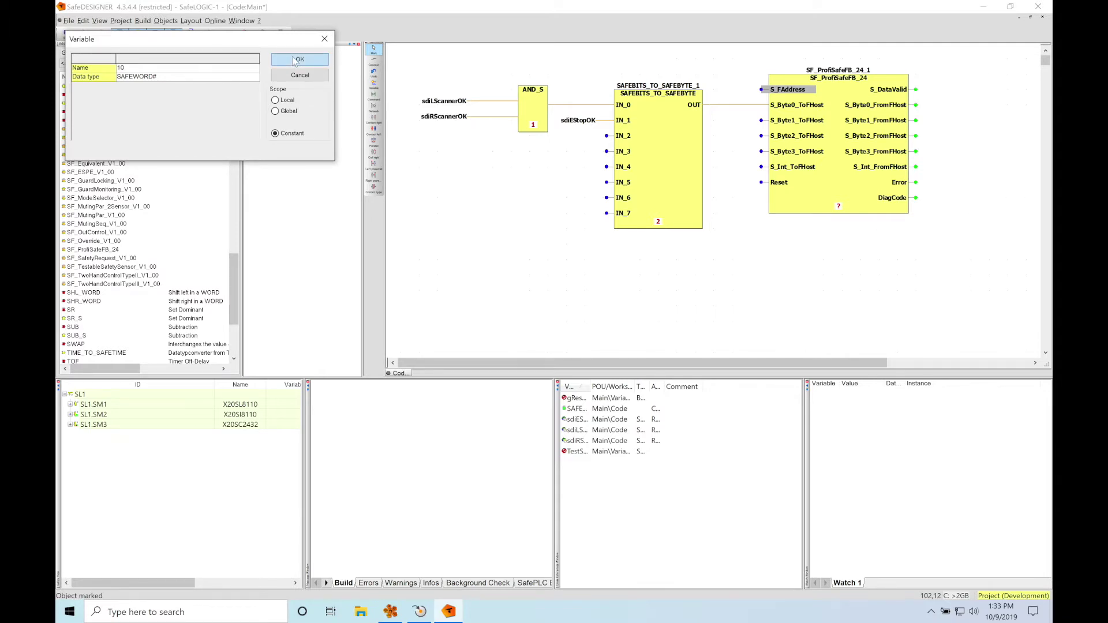
click(733, 259)
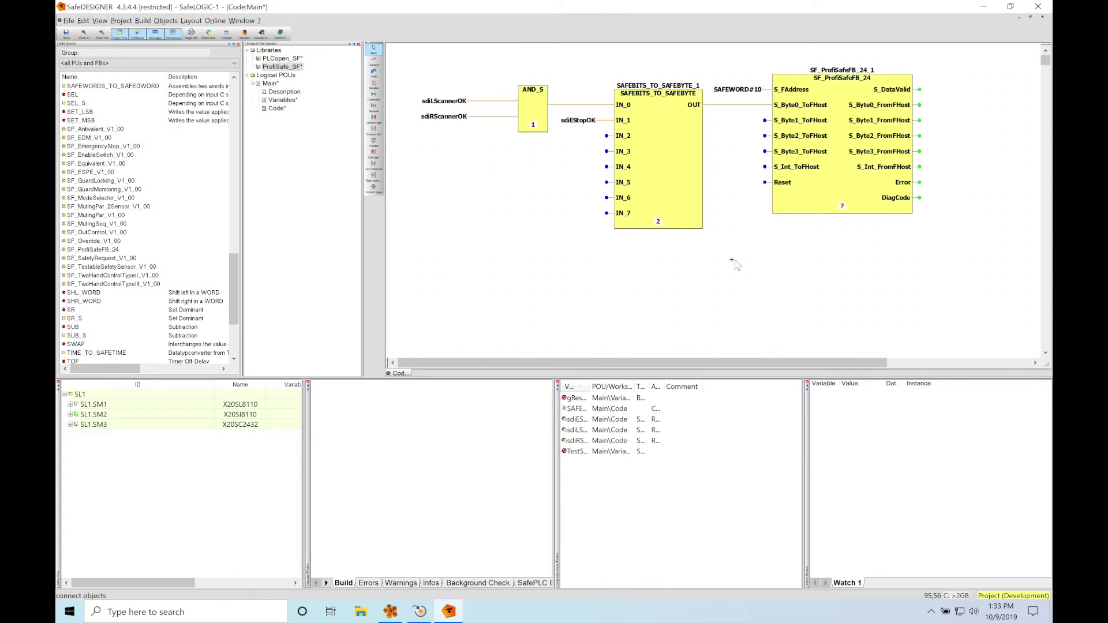
Tie the Reset input to local variable gResetPF and compile the safety application.
click(767, 183)
double_click(767, 183)
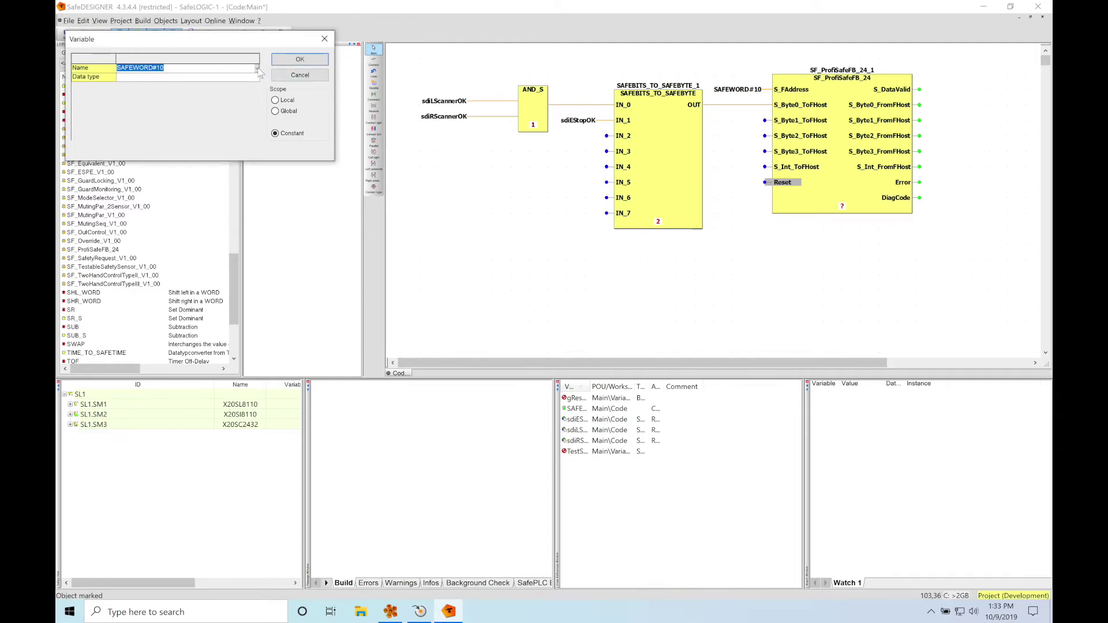
click(276, 100)
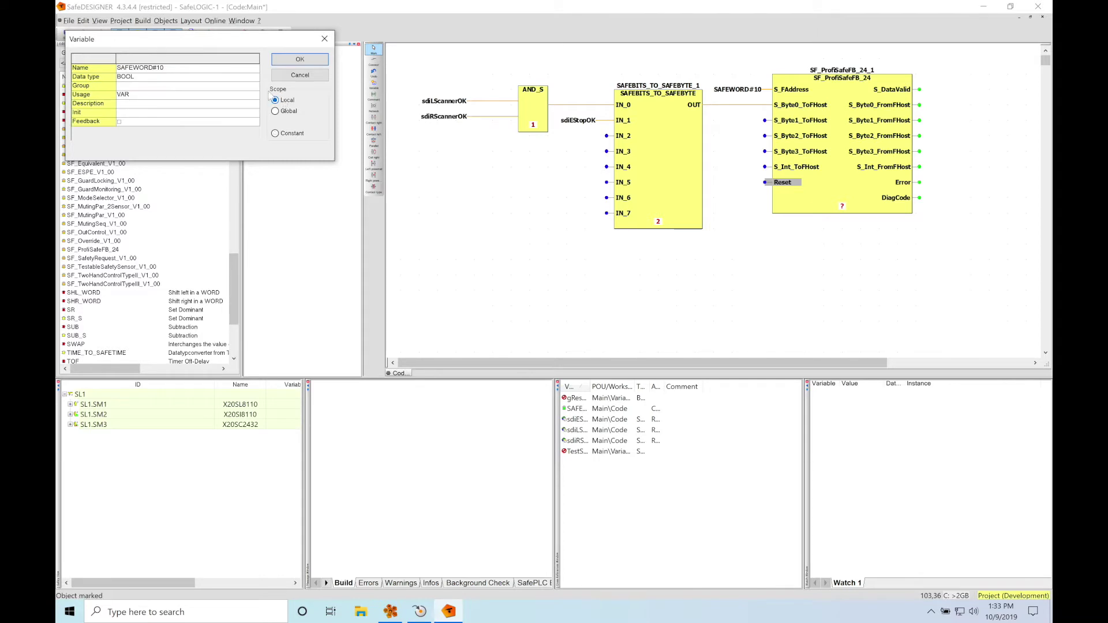
click(256, 68)
click(250, 77)
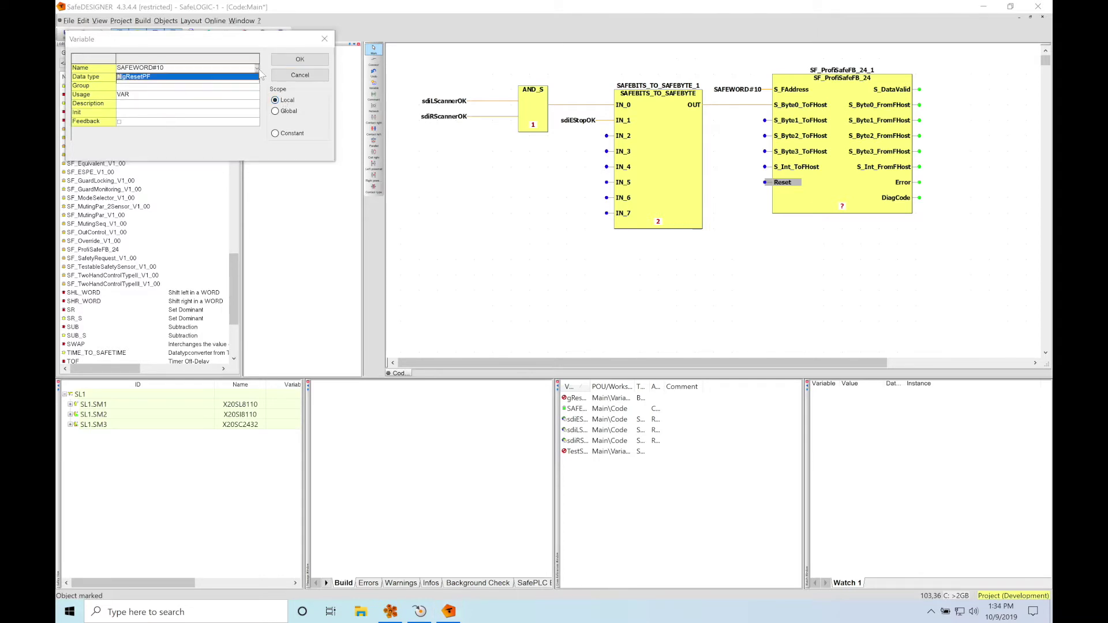
click(306, 62)
click(452, 232)
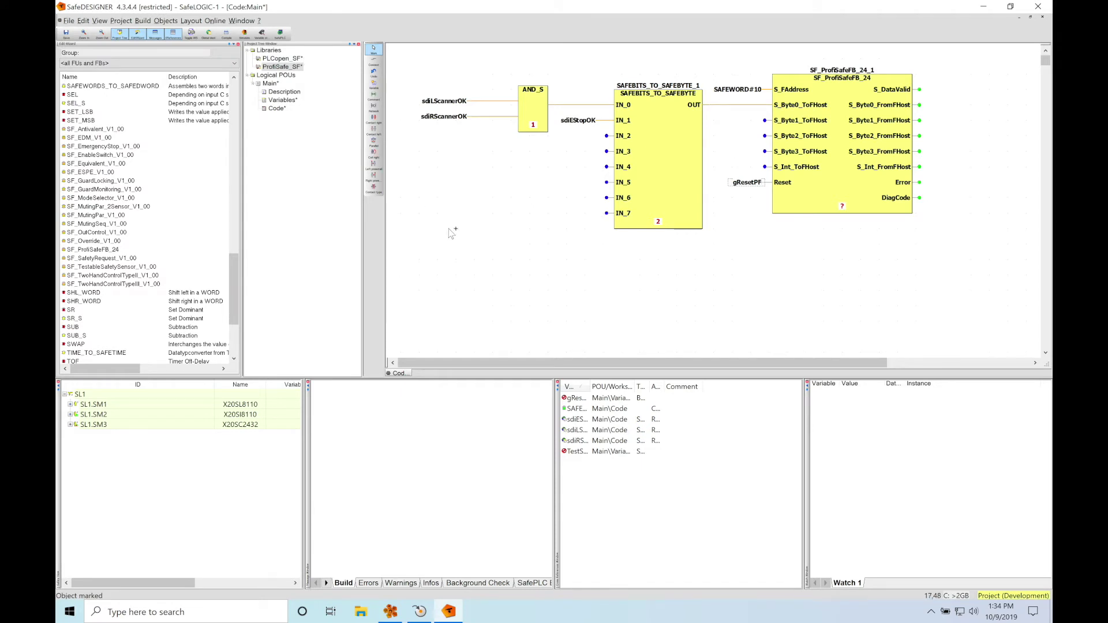
click(227, 35)
Log on to the SL1.SM1 SafeLOGIC through Remote Control with the SafePLC password.
right_click(111, 404)
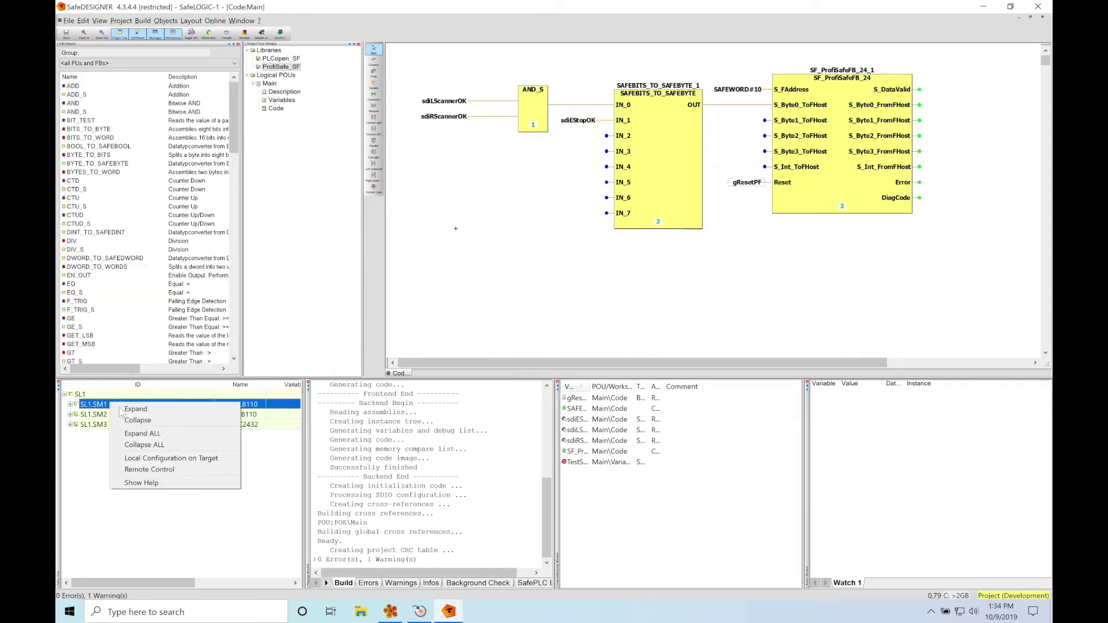
click(149, 469)
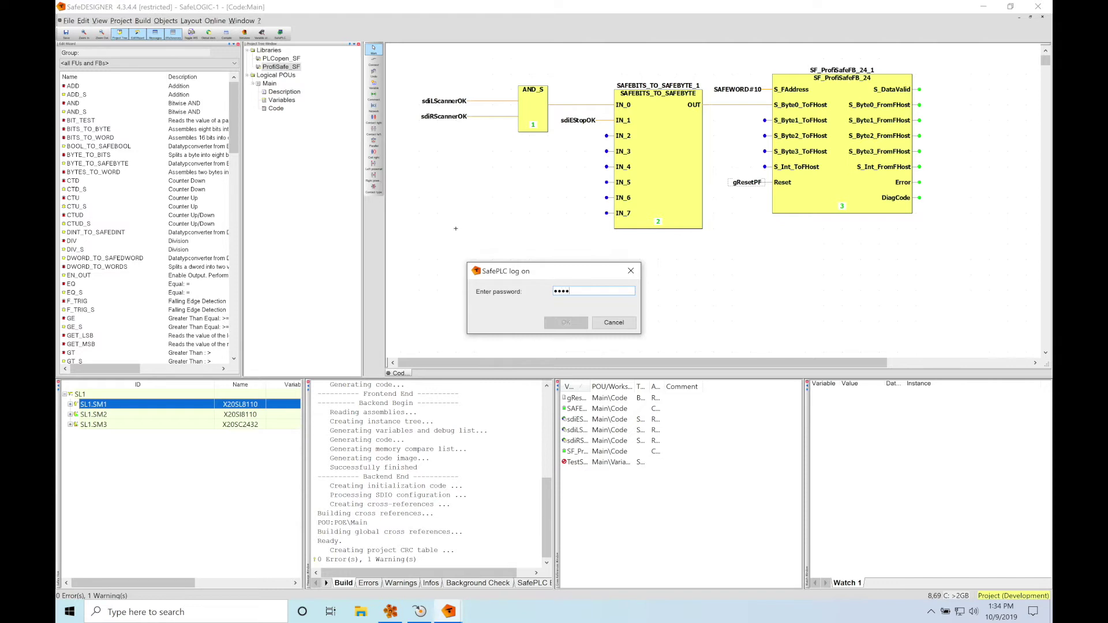
text(***)
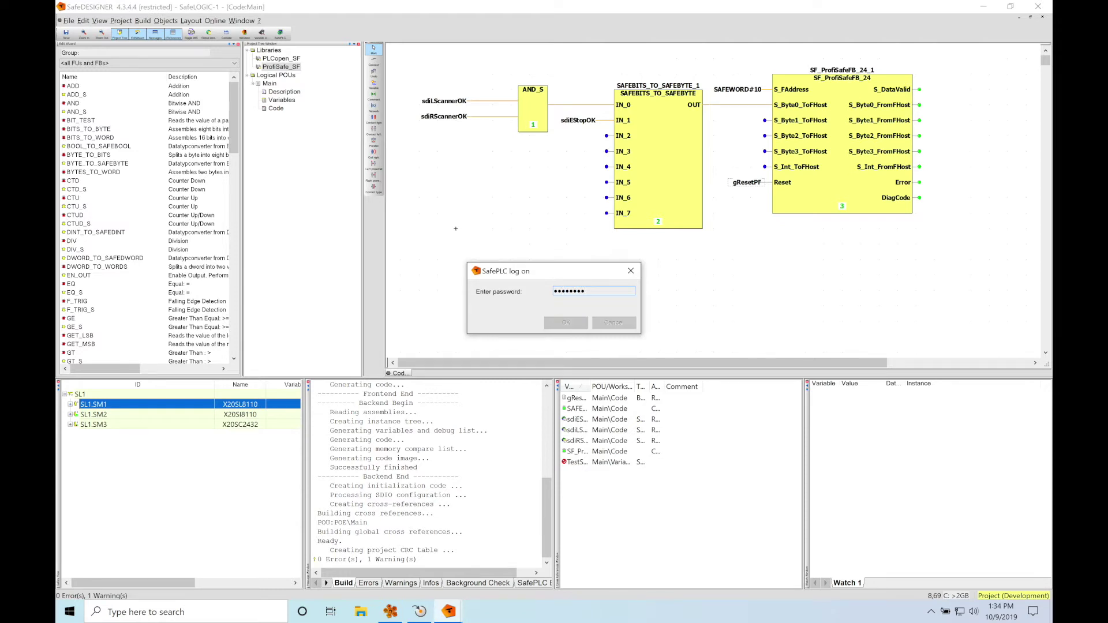
key(Return)
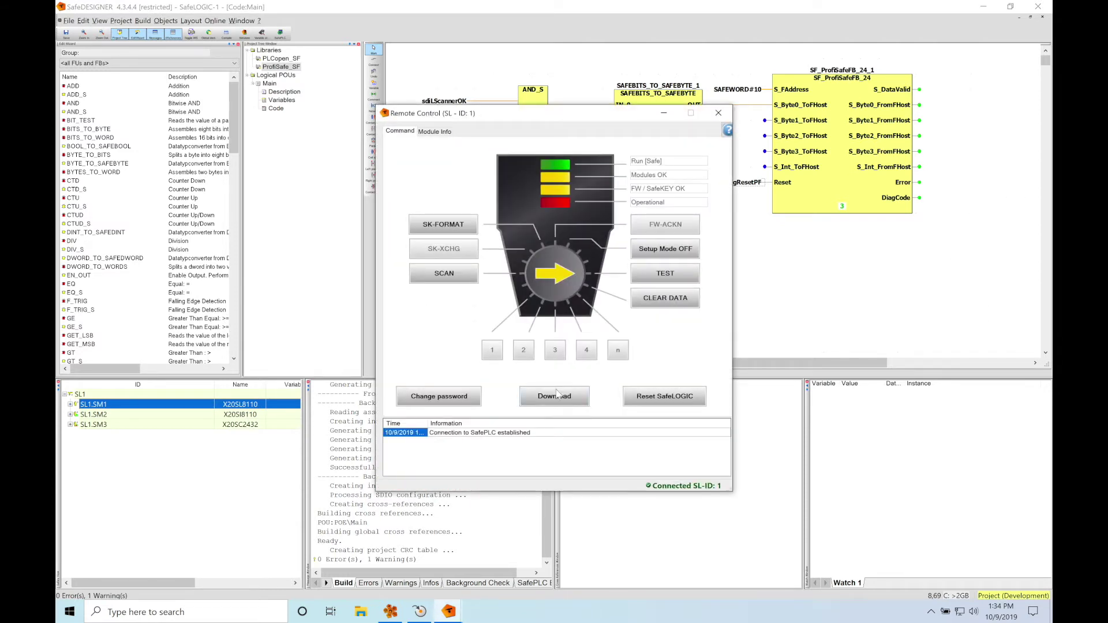
Download the application to the SafeLOGIC and enable live Variable Status in the diagram.
click(558, 397)
click(567, 331)
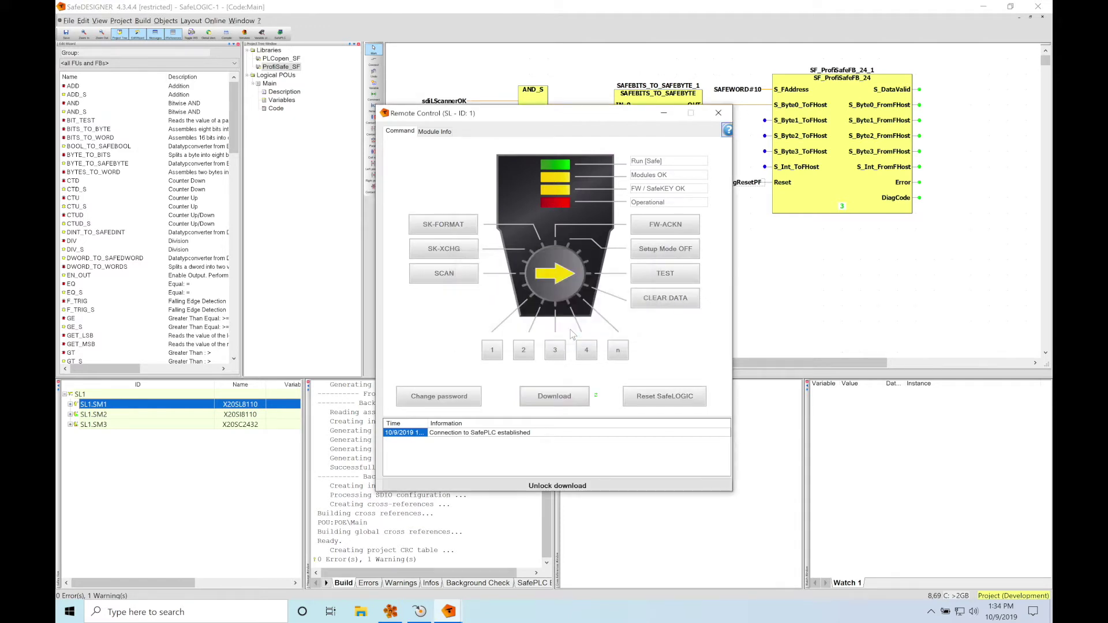
click(648, 349)
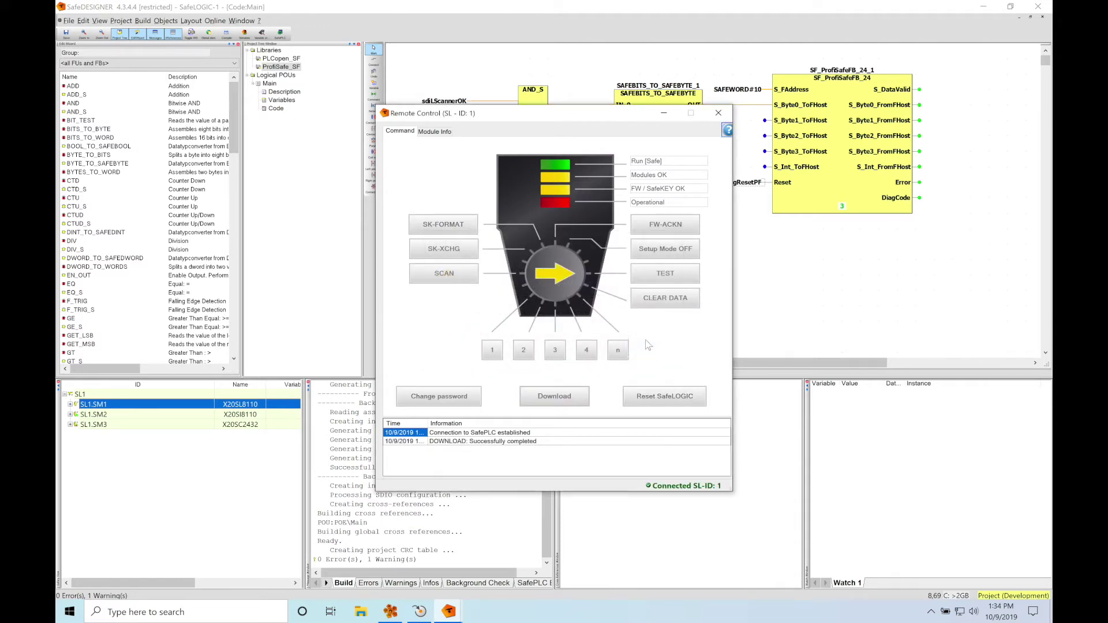
click(546, 11)
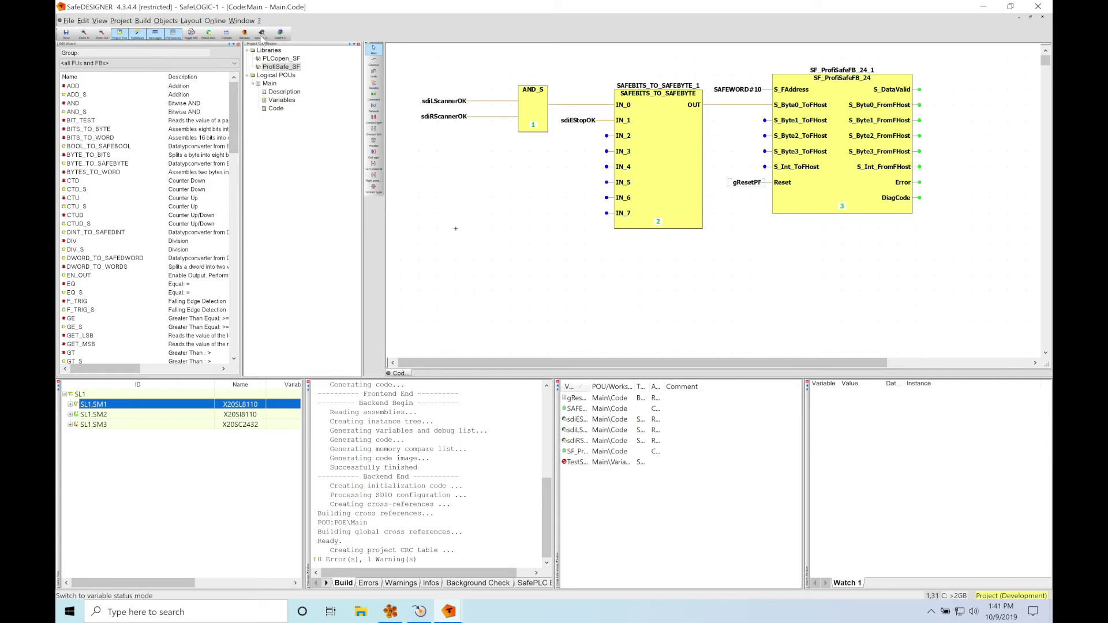
click(262, 36)
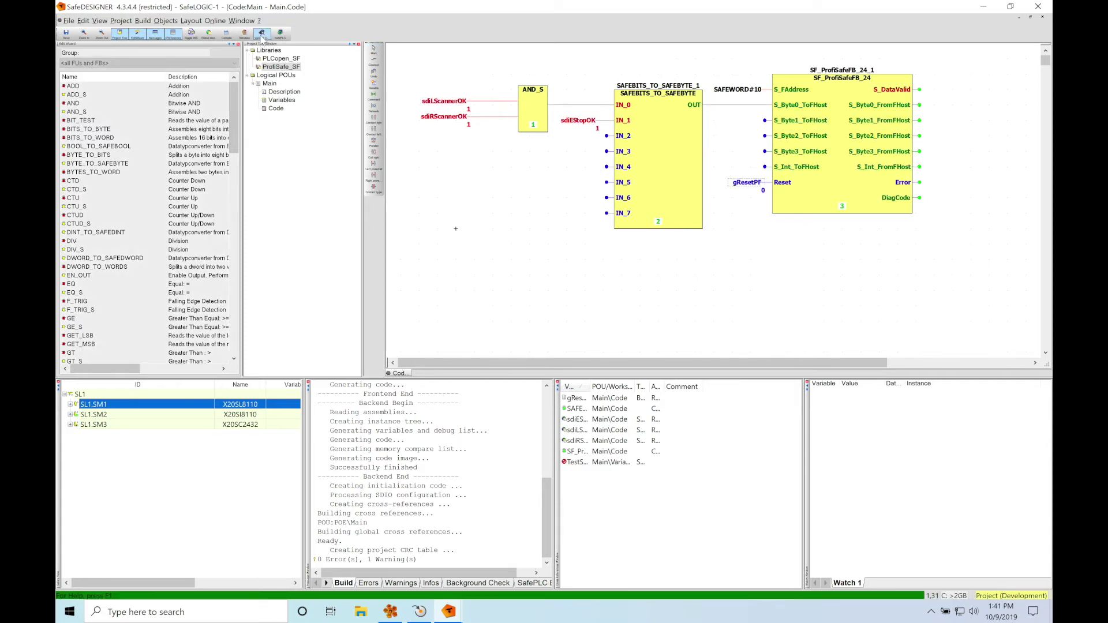